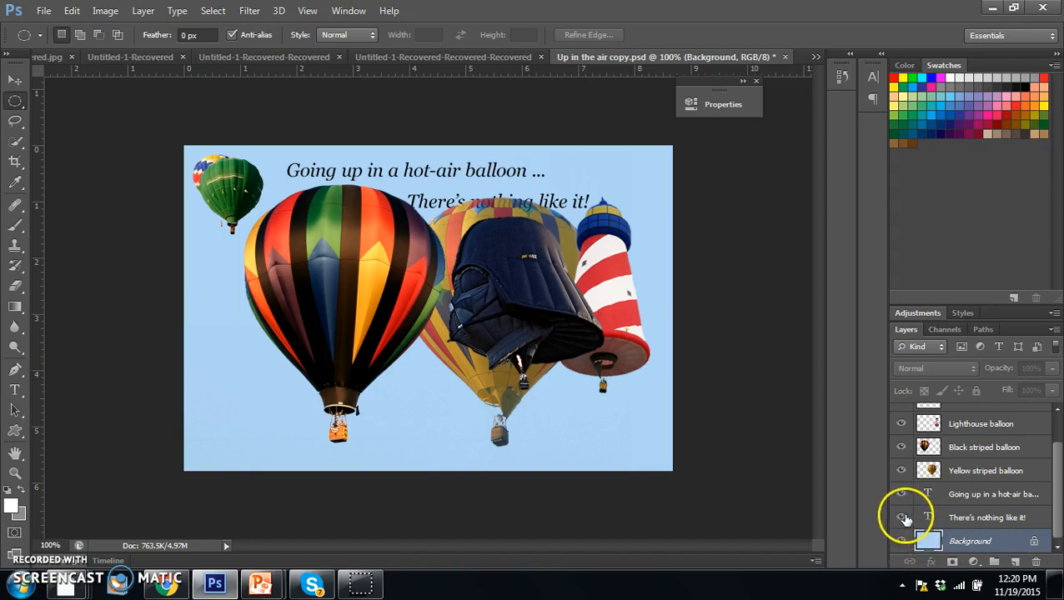
Hide both text layers and the yellow striped, black striped, Darth Vader and green + striped balloon layers, keeping only the lighthouse balloon and background shown
click(902, 495)
click(902, 471)
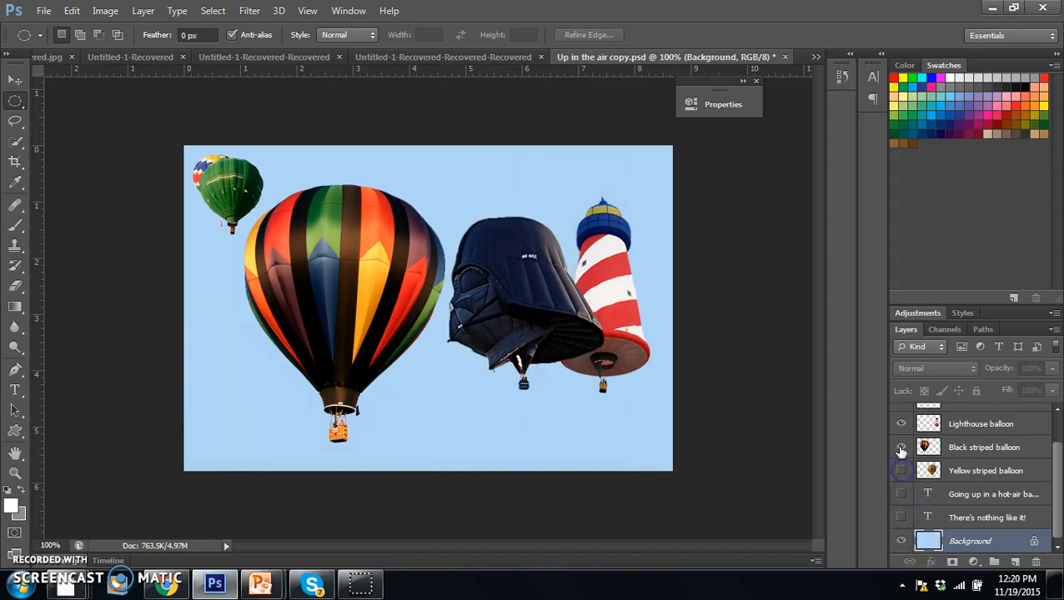
click(900, 448)
drag(1058, 487, 1057, 440)
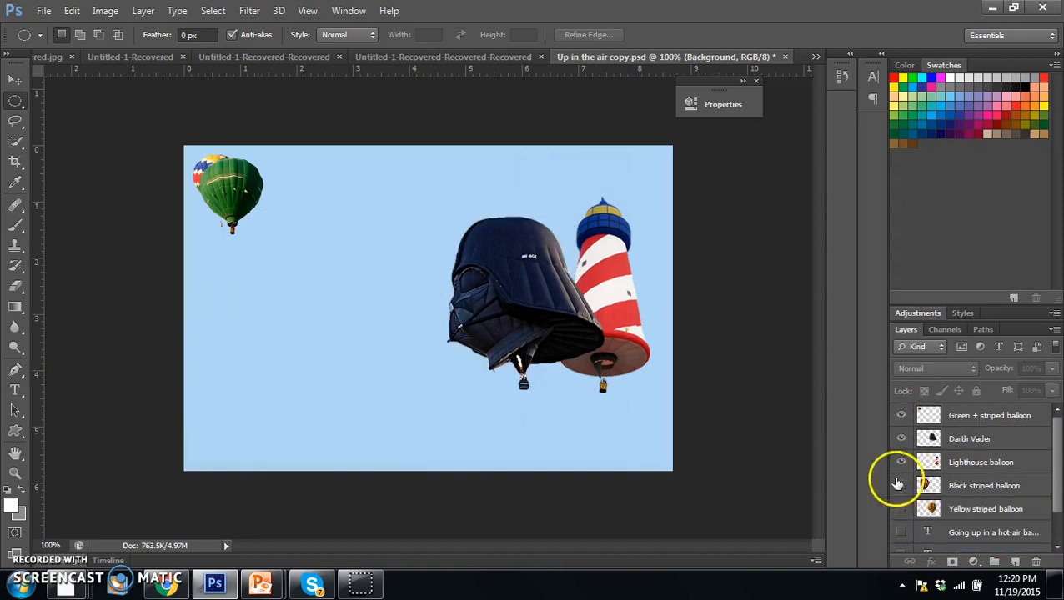
click(901, 439)
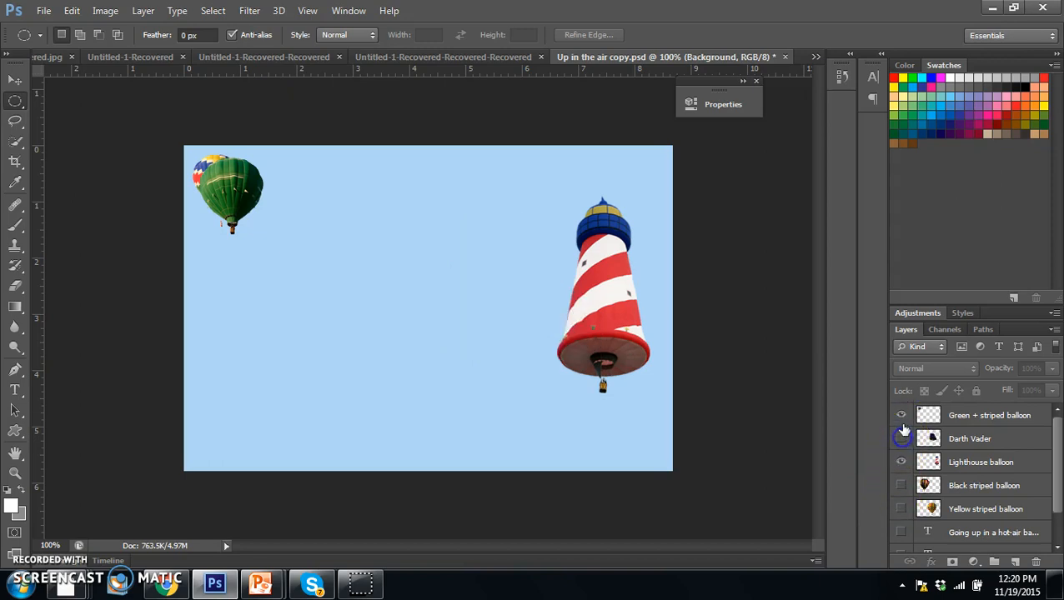
click(901, 416)
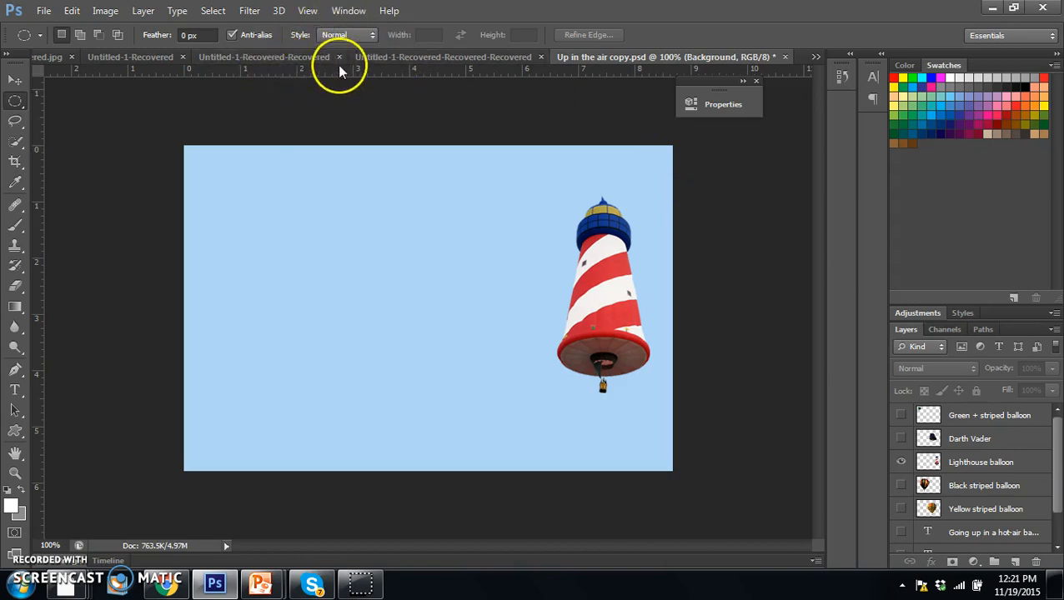
Check that the rulers are enabled and dock the floating Properties panel with the collapsed Character and Paragraph panels
click(305, 11)
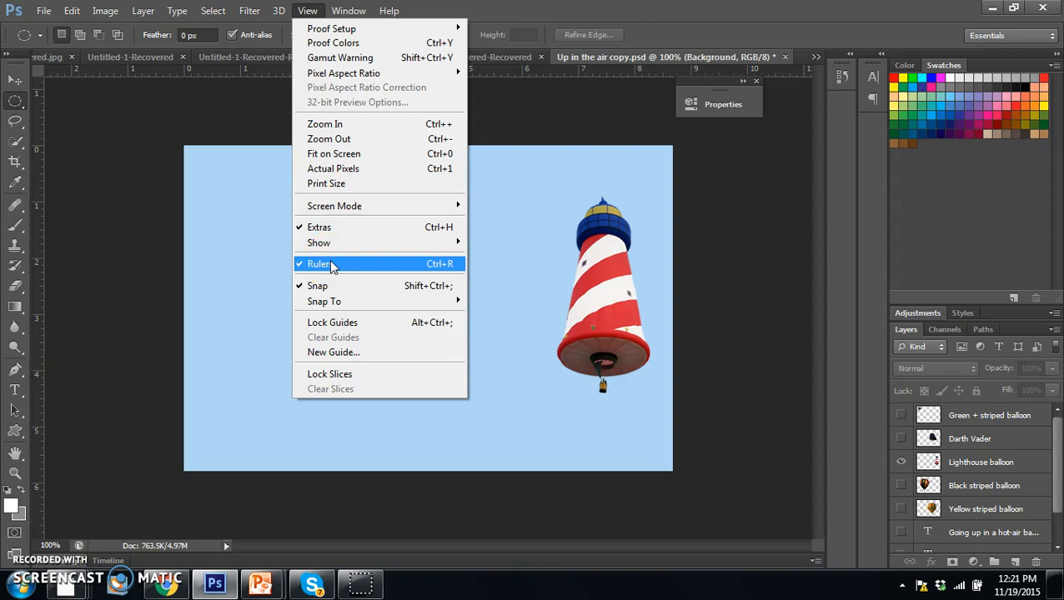
click(103, 148)
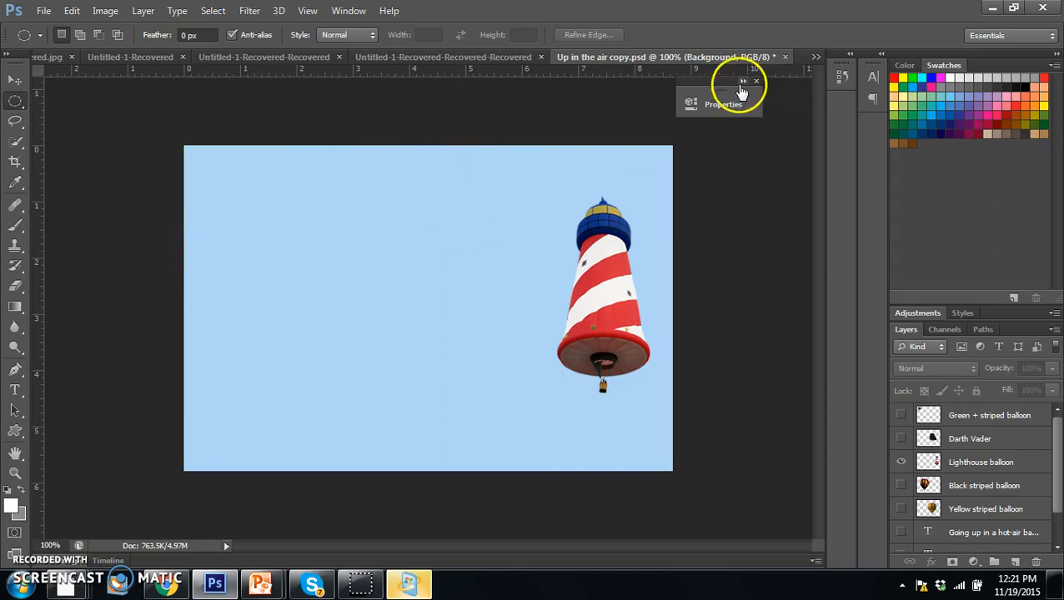
drag(740, 89, 873, 97)
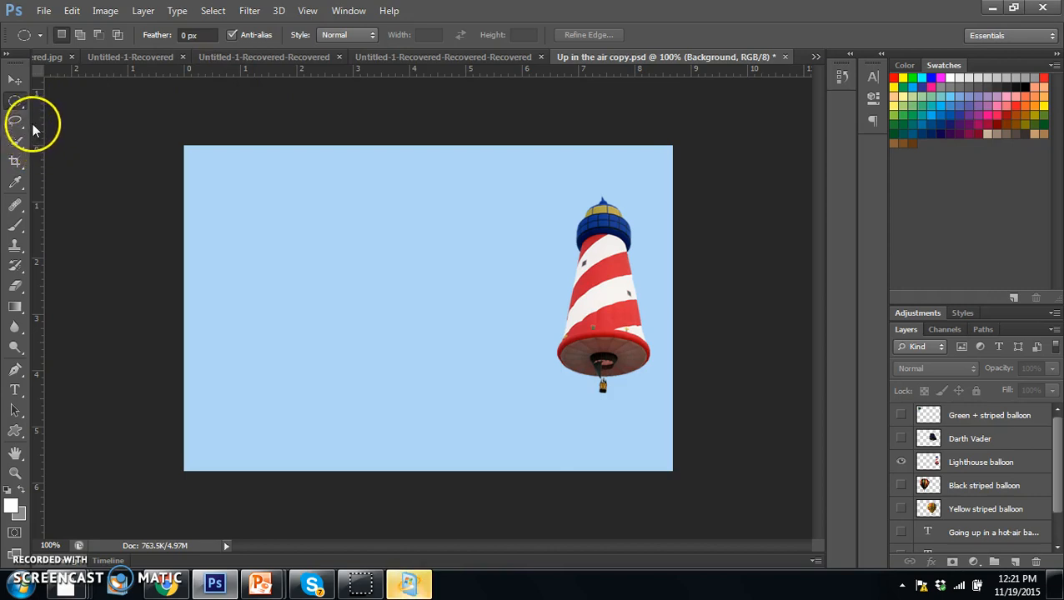
Add a vertical guide at about 4.8 inches and a horizontal guide at about 2 inches
drag(31, 129, 454, 231)
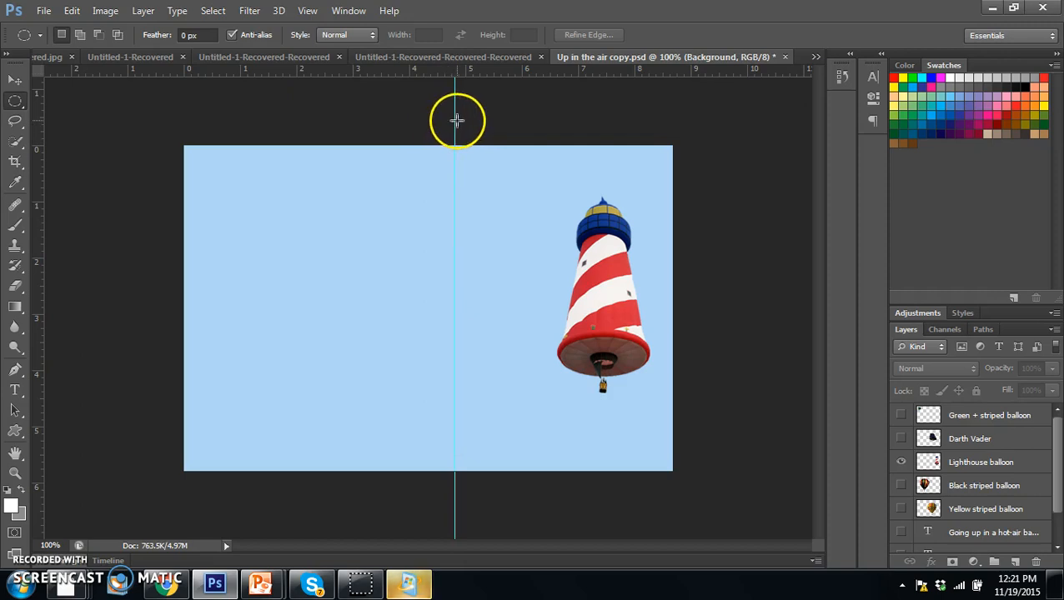
drag(436, 69, 443, 261)
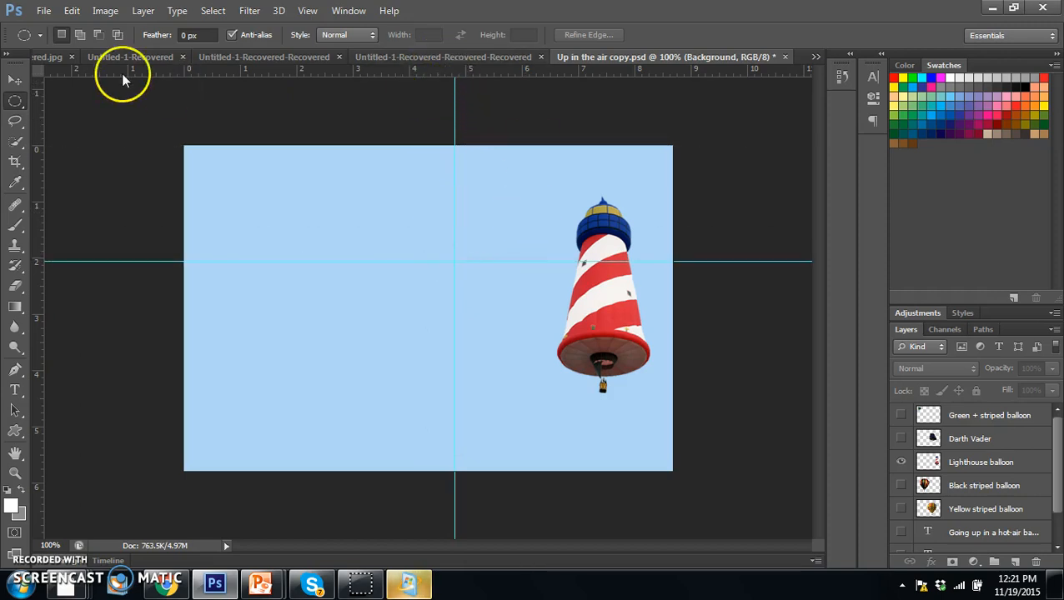
Remove the horizontal guide and reposition the vertical guide at the canvas's horizontal centre, about 4.3 inches
click(15, 79)
drag(454, 100, 414, 105)
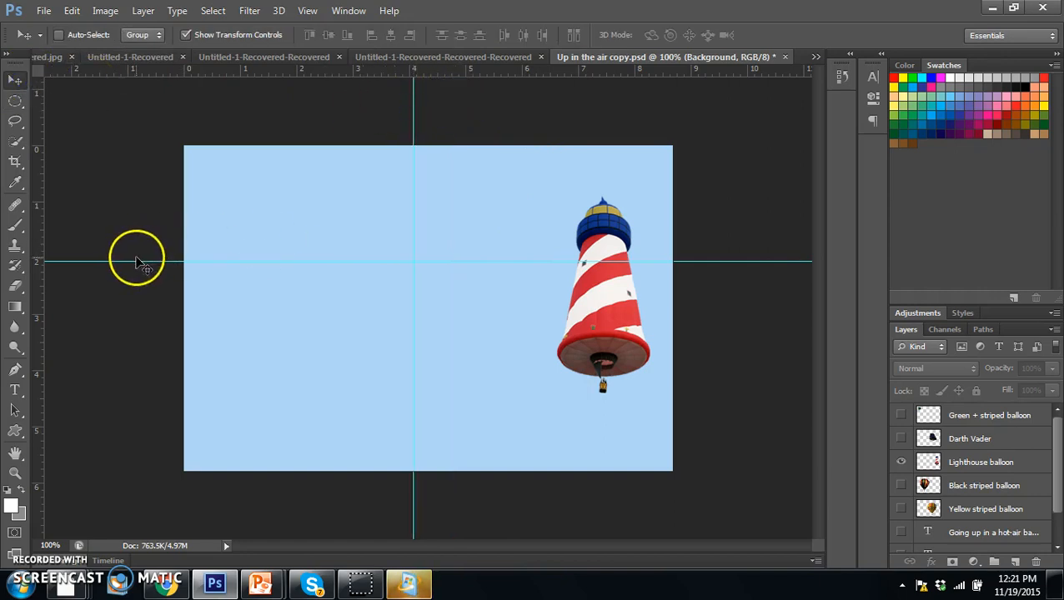
drag(138, 257, 160, 67)
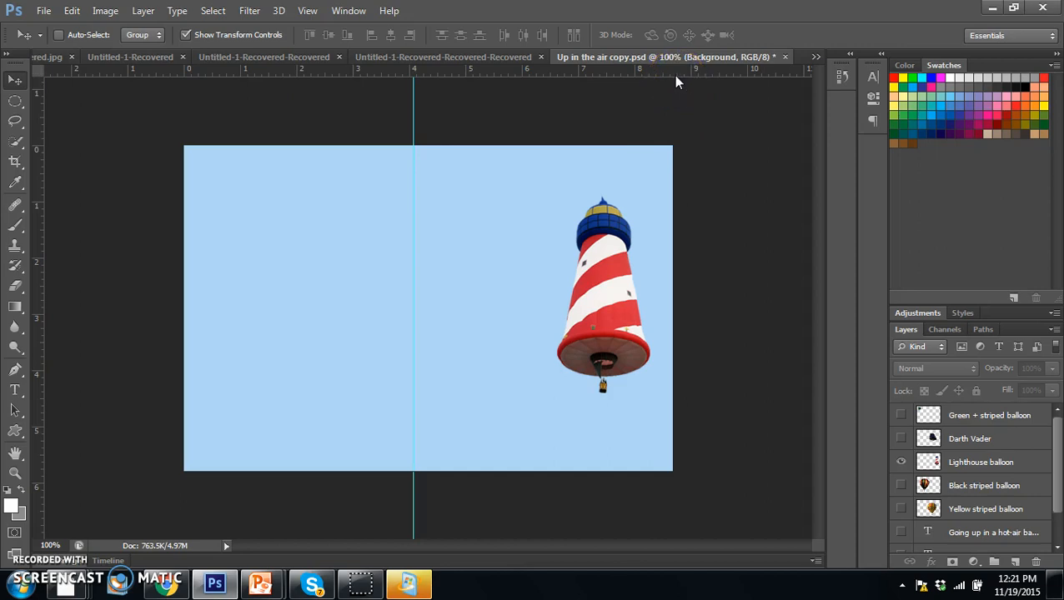
drag(414, 102, 430, 105)
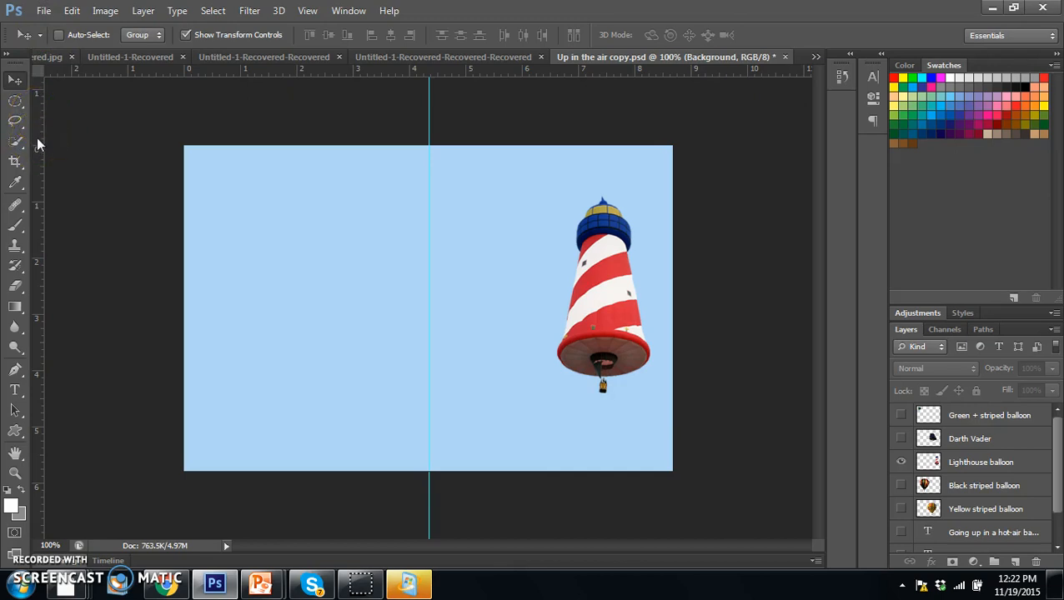
drag(36, 144, 427, 159)
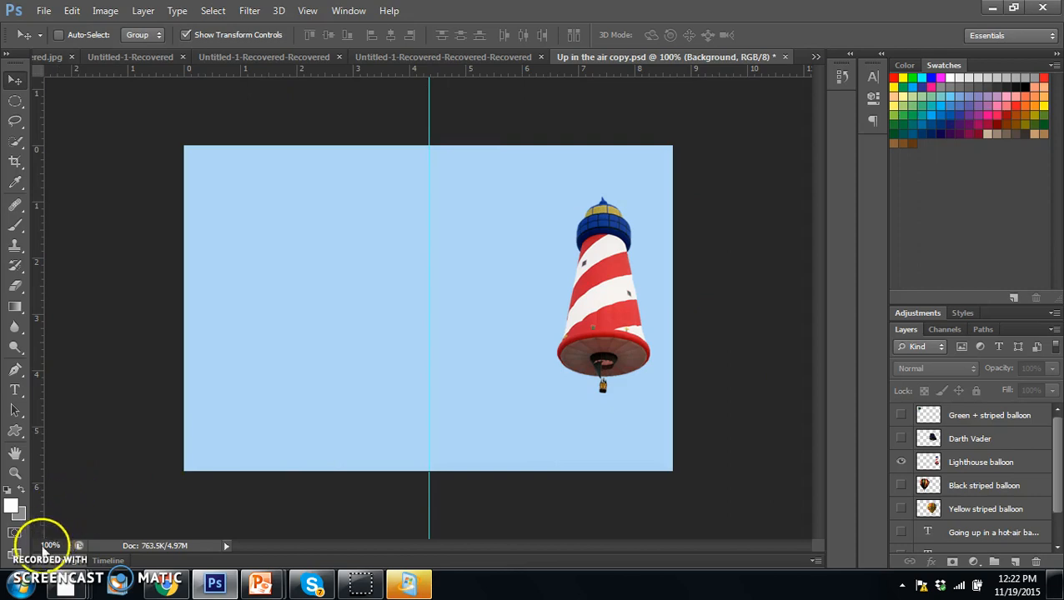
Move the lighthouse balloon to the middle of the canvas, centred on the vertical guide, and nudge it upward
click(1023, 465)
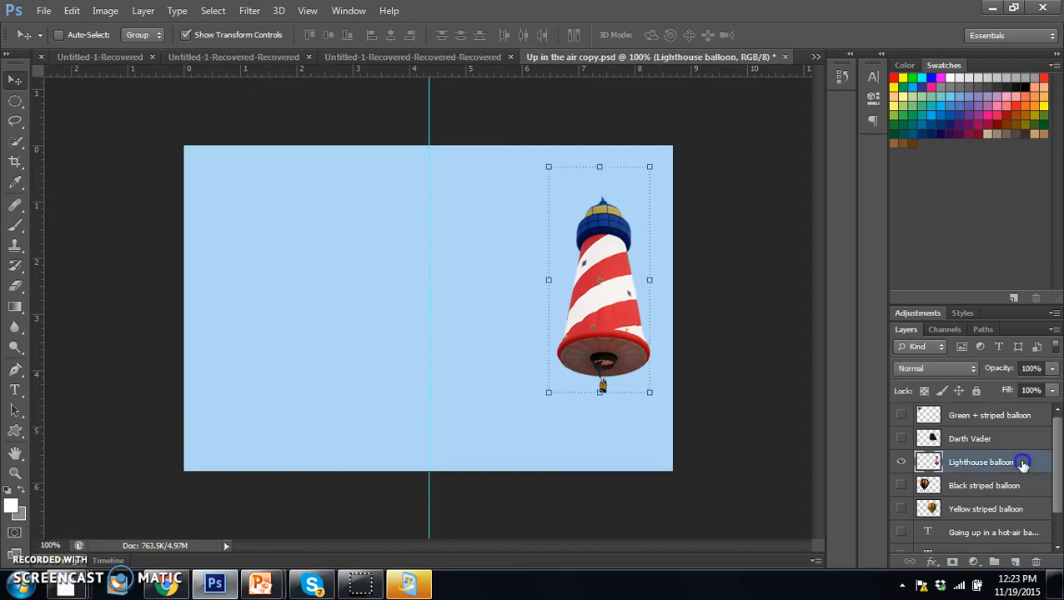
click(1040, 462)
click(23, 80)
click(610, 249)
drag(610, 250, 435, 265)
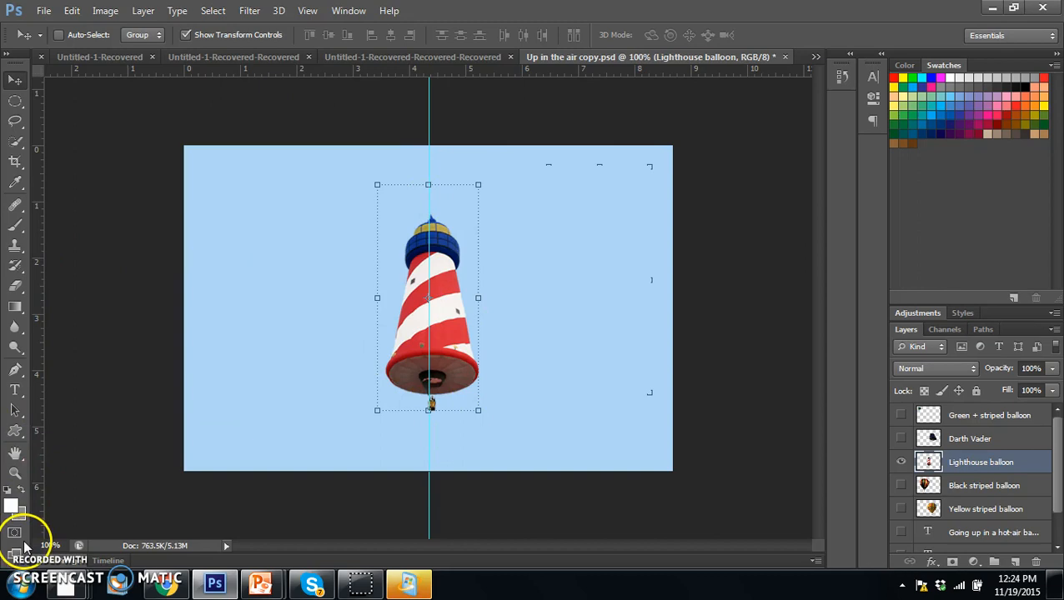
key(shift+Up)
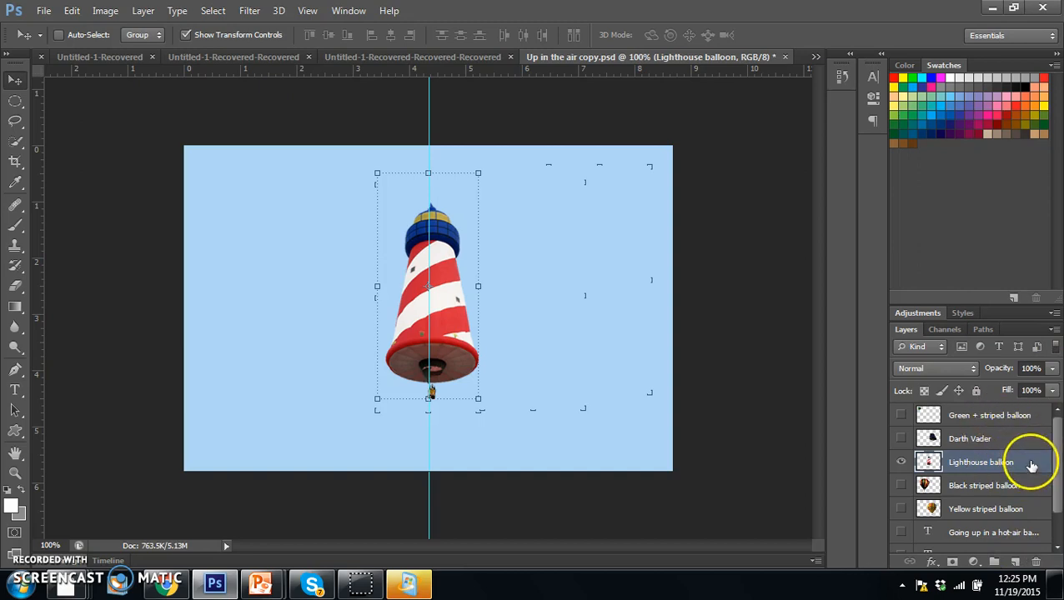
Delete the Lighthouse balloon layer
click(1035, 562)
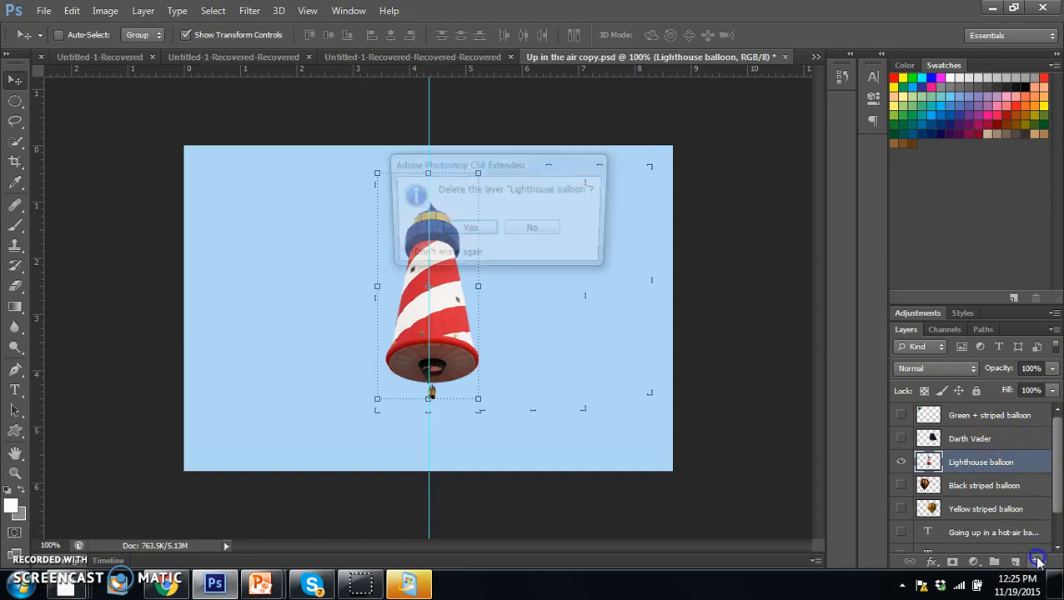
click(487, 231)
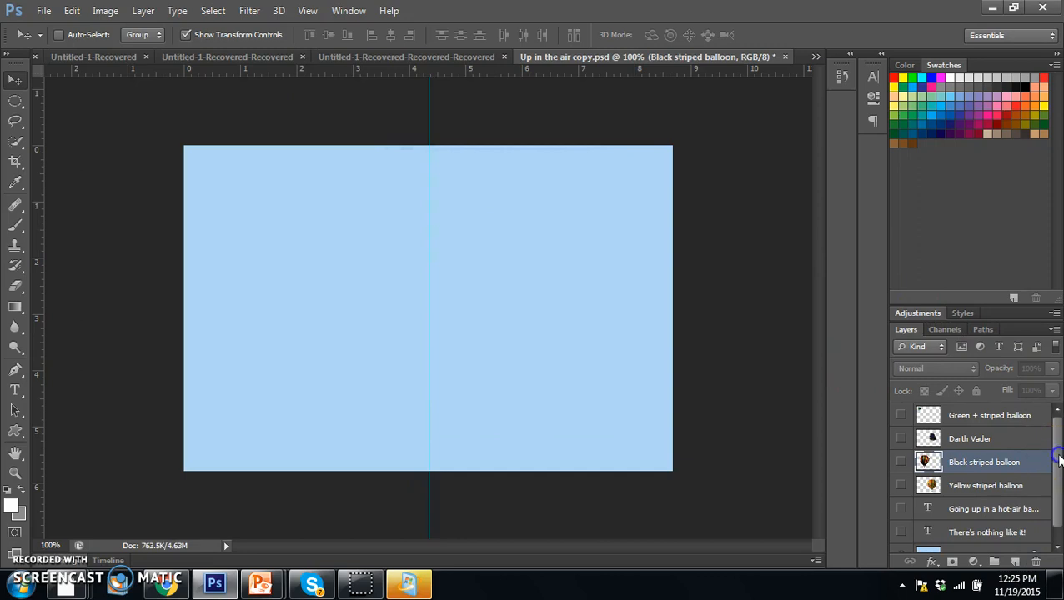
Make the Yellow striped balloon and Black striped balloon layers visible
drag(1055, 457, 1059, 518)
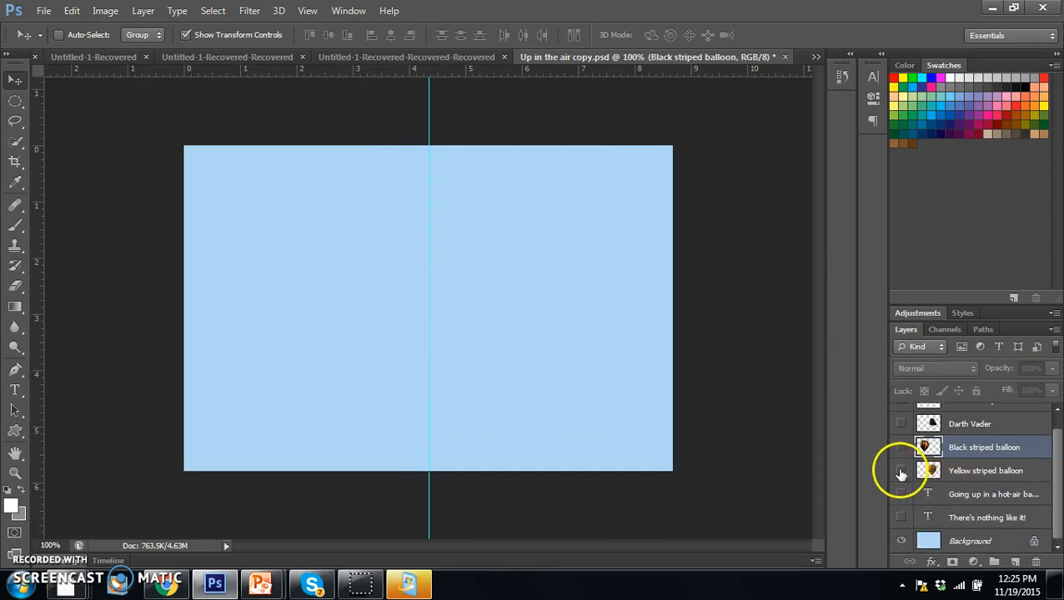
click(901, 471)
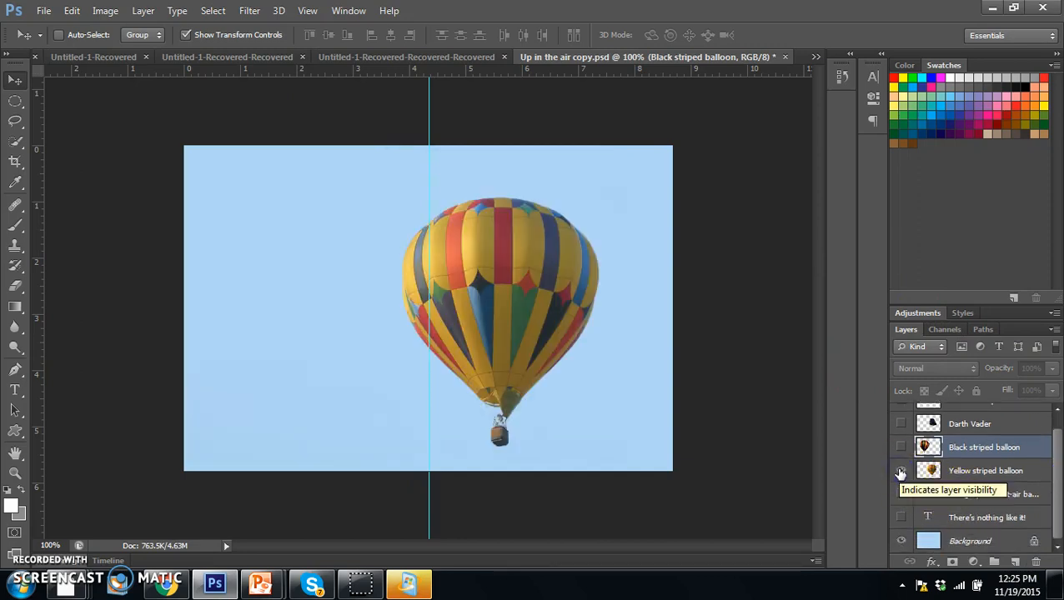
click(901, 447)
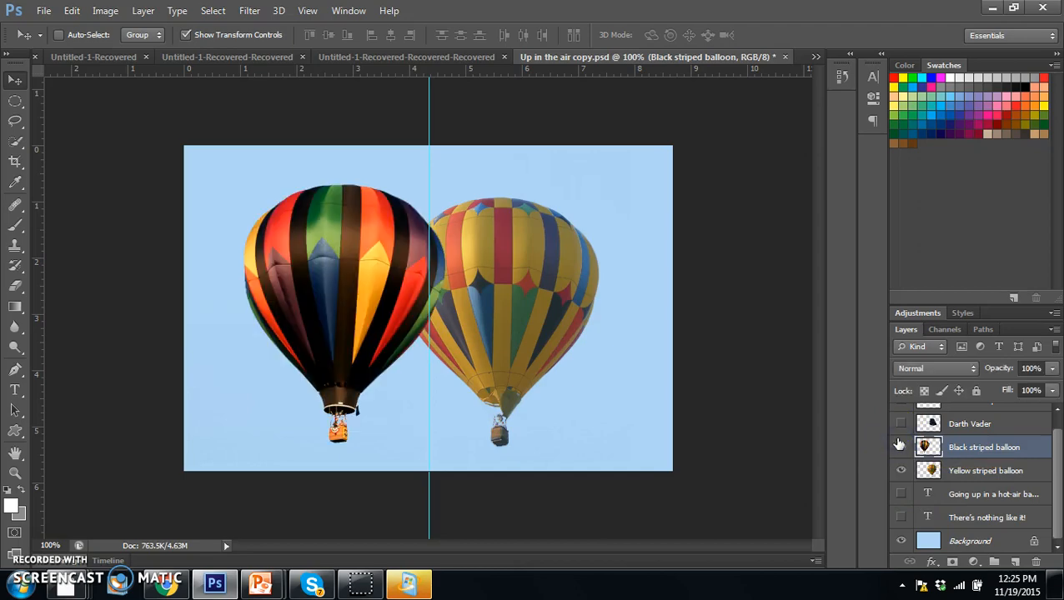
Reorder the layers so the Yellow striped balloon sits directly above the Black striped balloon
drag(1047, 487, 1059, 544)
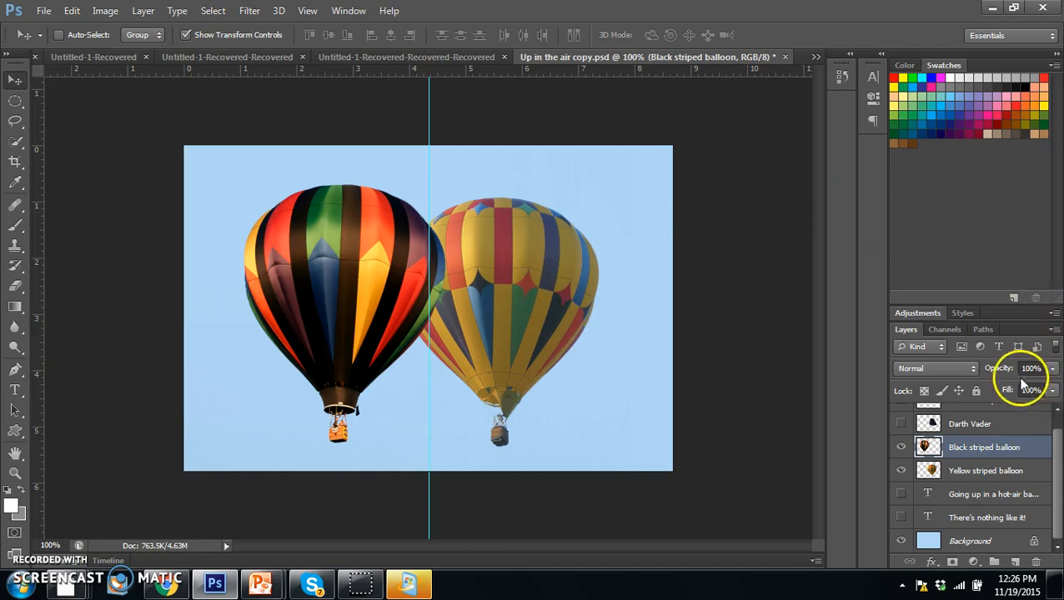
click(1018, 471)
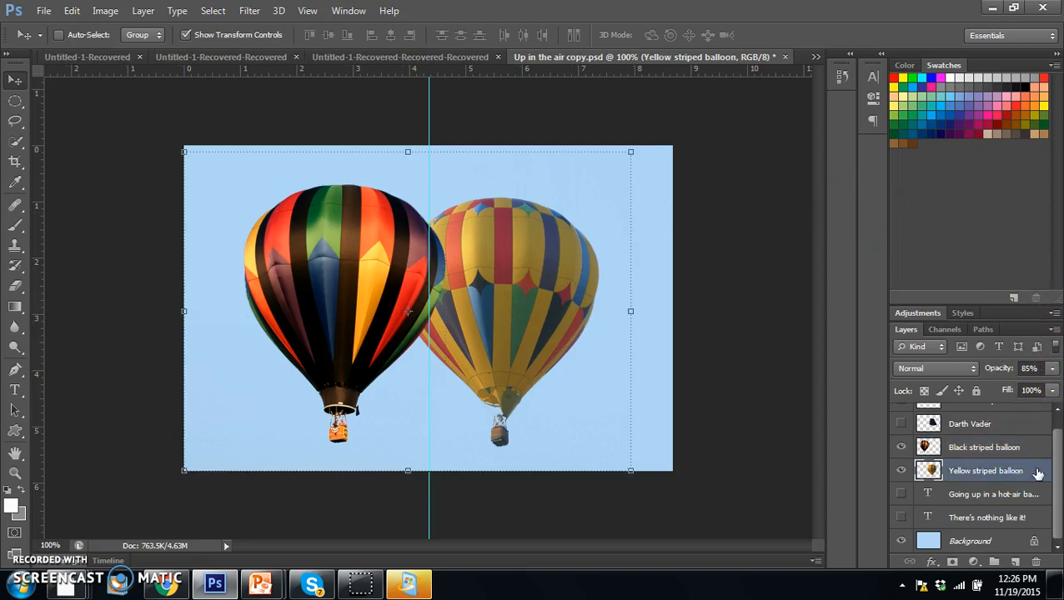
drag(1034, 471, 1021, 444)
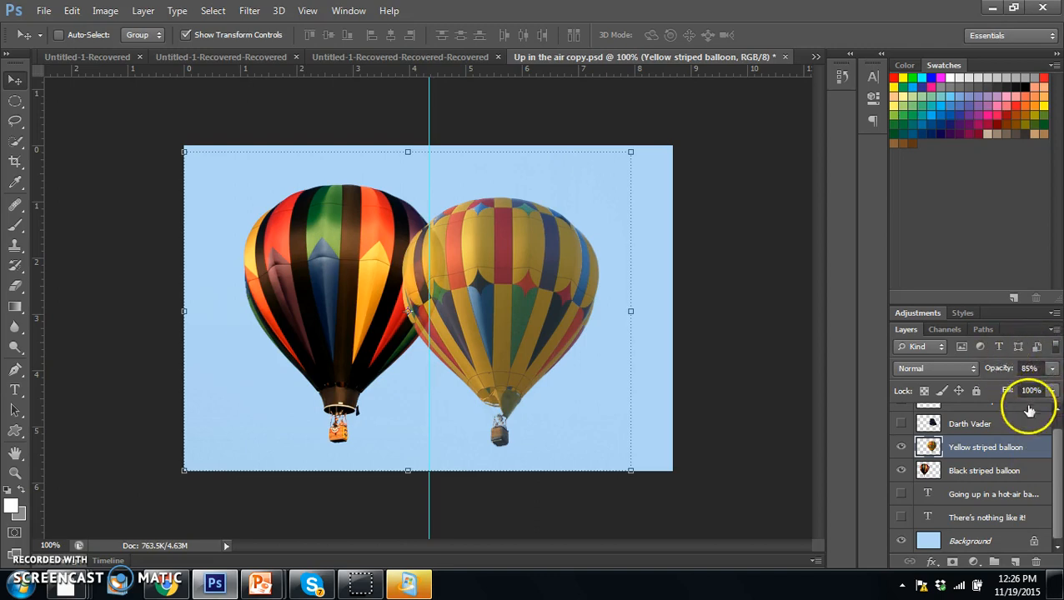
Set the Yellow striped balloon layer's opacity to 100%
click(1052, 369)
drag(1048, 394, 1059, 391)
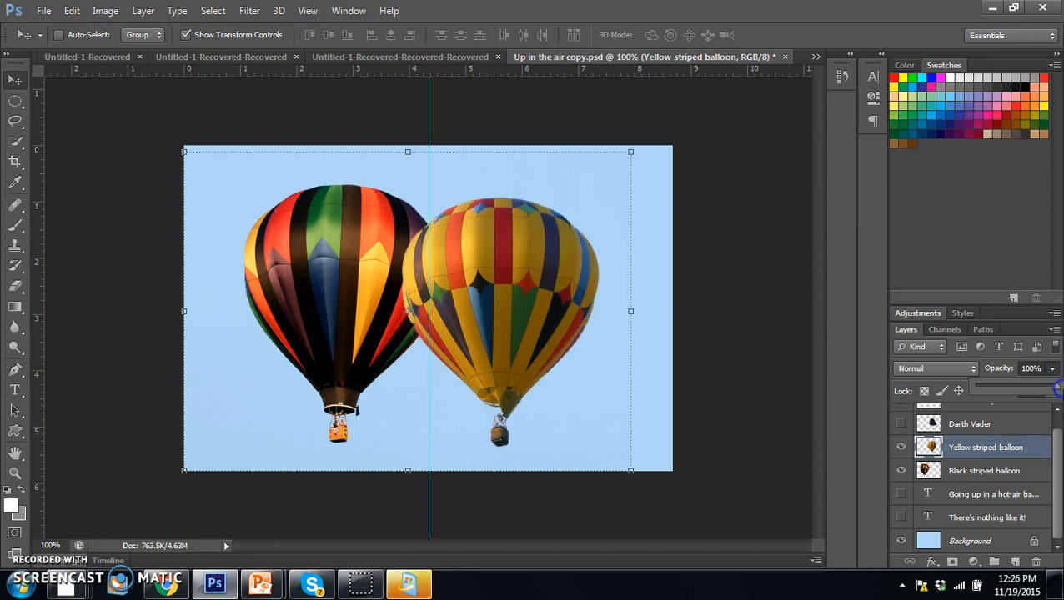
click(1059, 392)
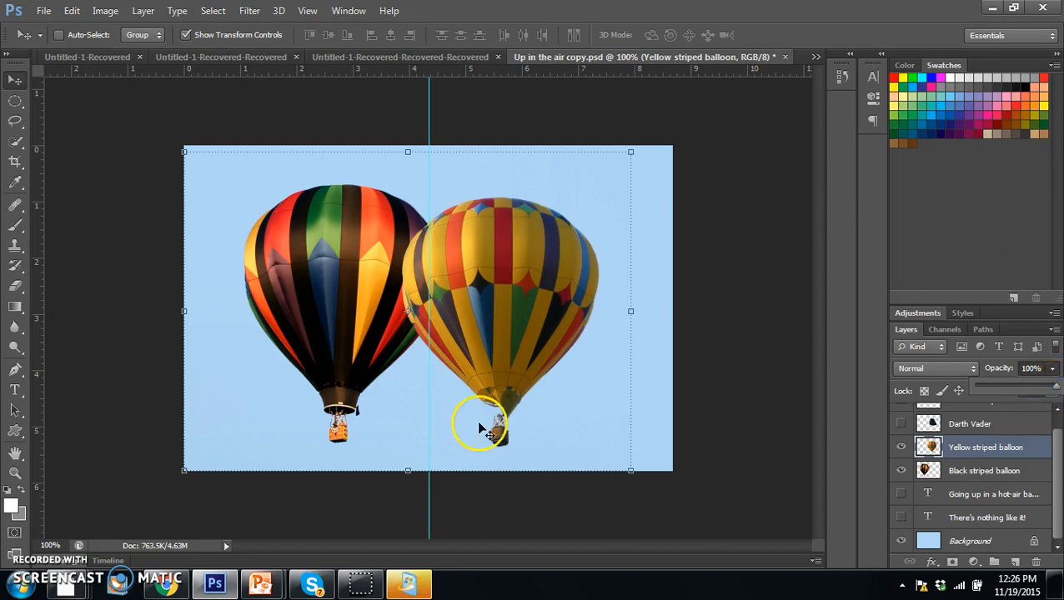
Scale the black striped balloon proportionally to about 83% and move it upward, applying the transformation
click(1036, 473)
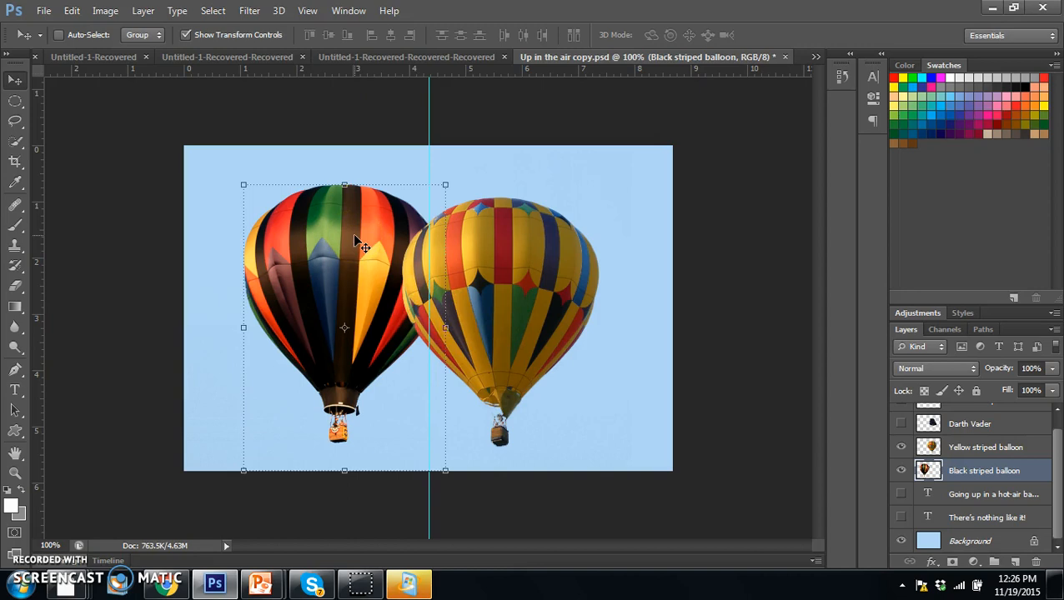
click(1036, 475)
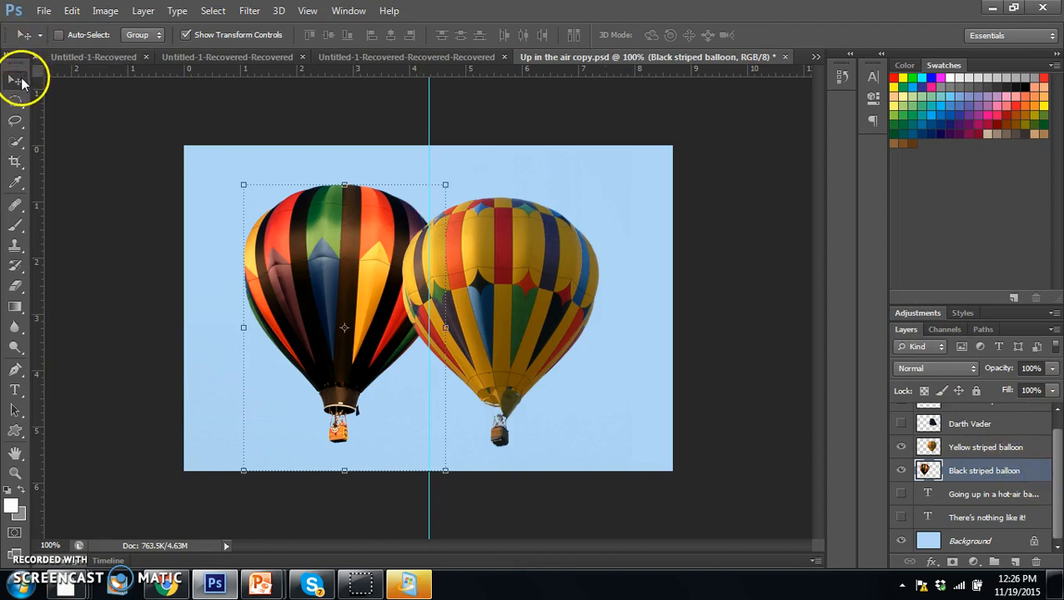
drag(244, 184, 278, 218)
click(274, 35)
click(274, 35)
drag(327, 316, 323, 285)
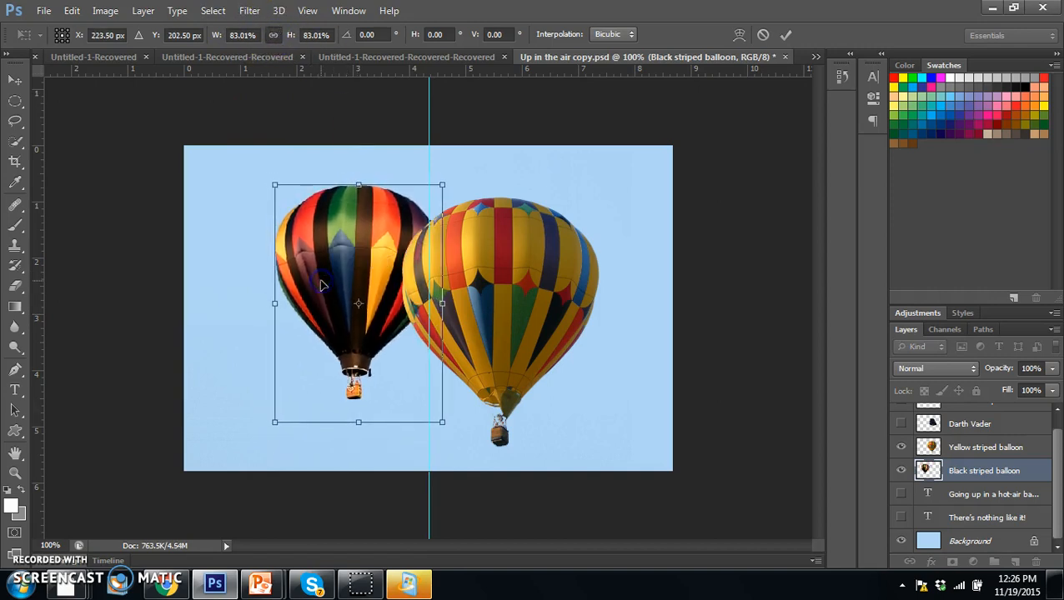
click(786, 37)
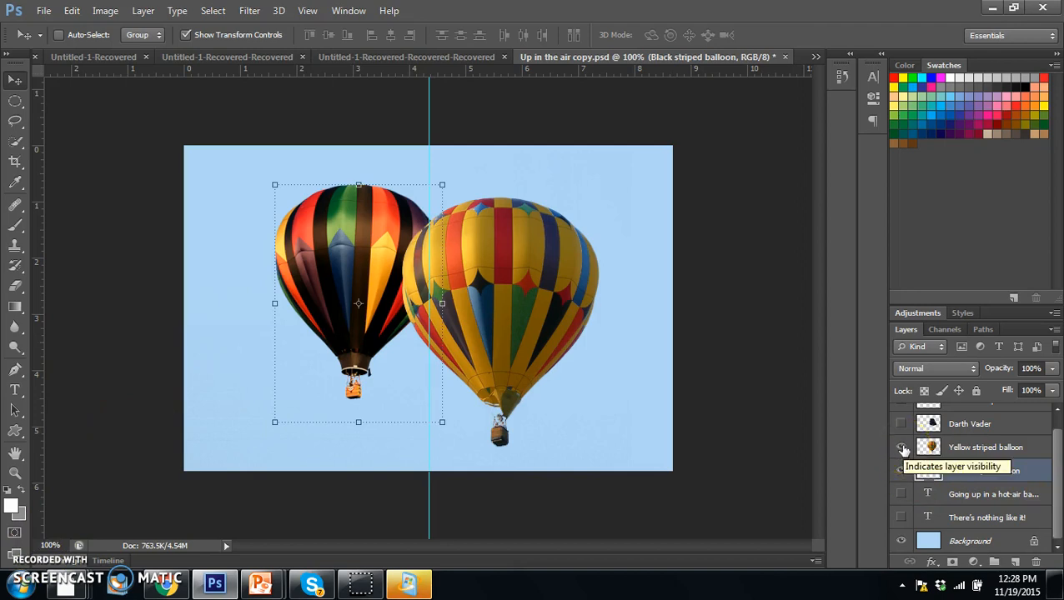
Show the Green + striped balloon layer and add a Hue/Saturation adjustment layer directly above it
drag(1057, 490, 1057, 444)
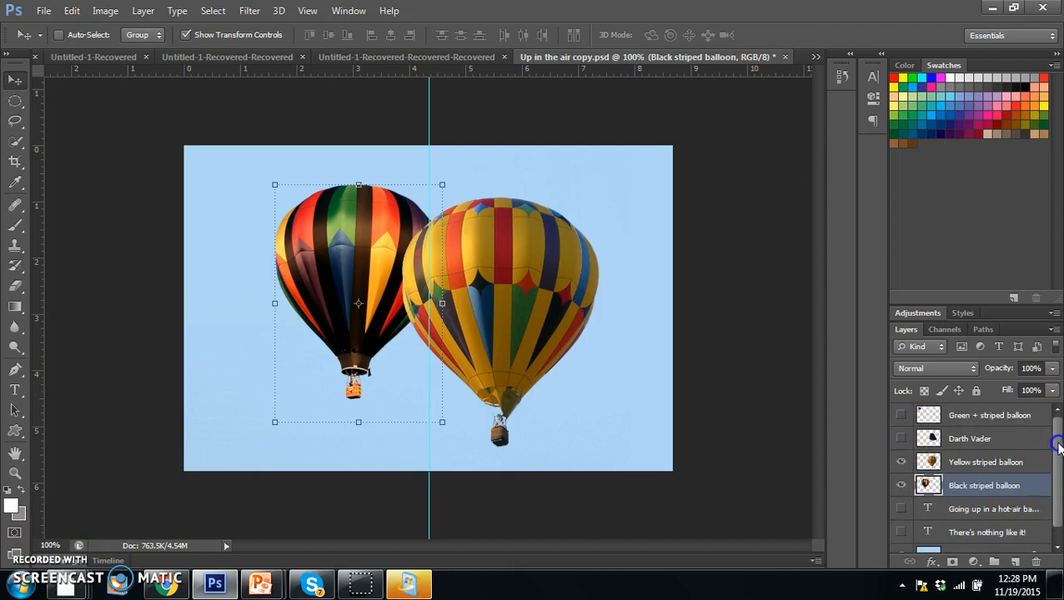
click(985, 419)
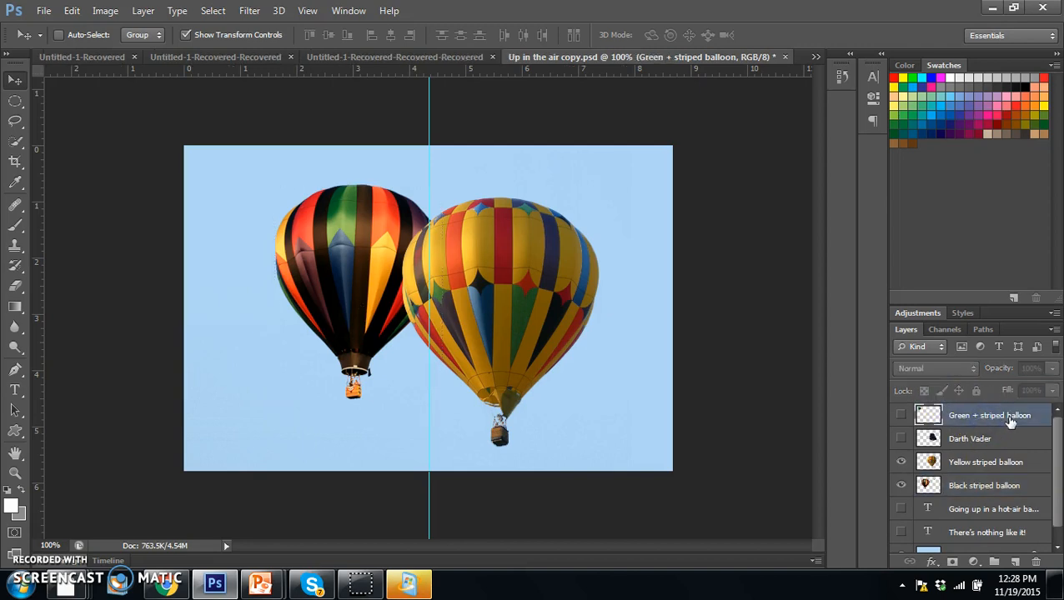
click(901, 416)
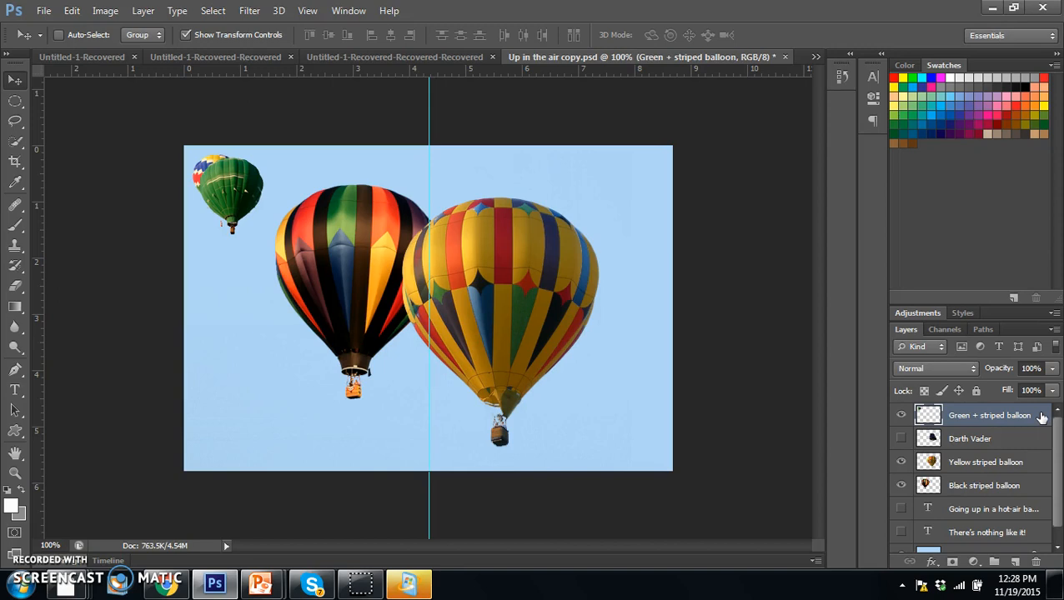
click(973, 562)
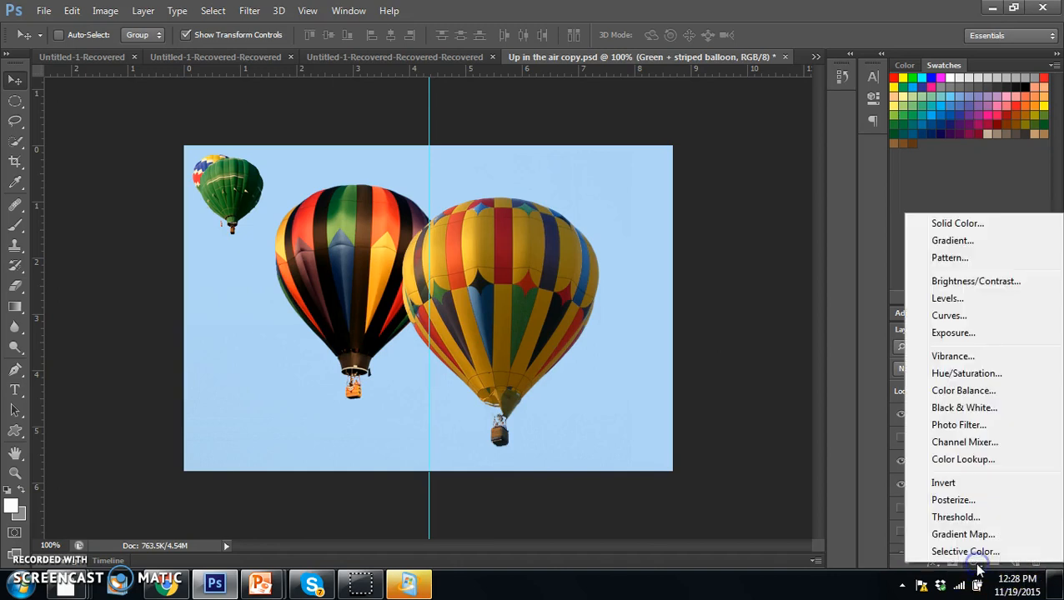
click(966, 374)
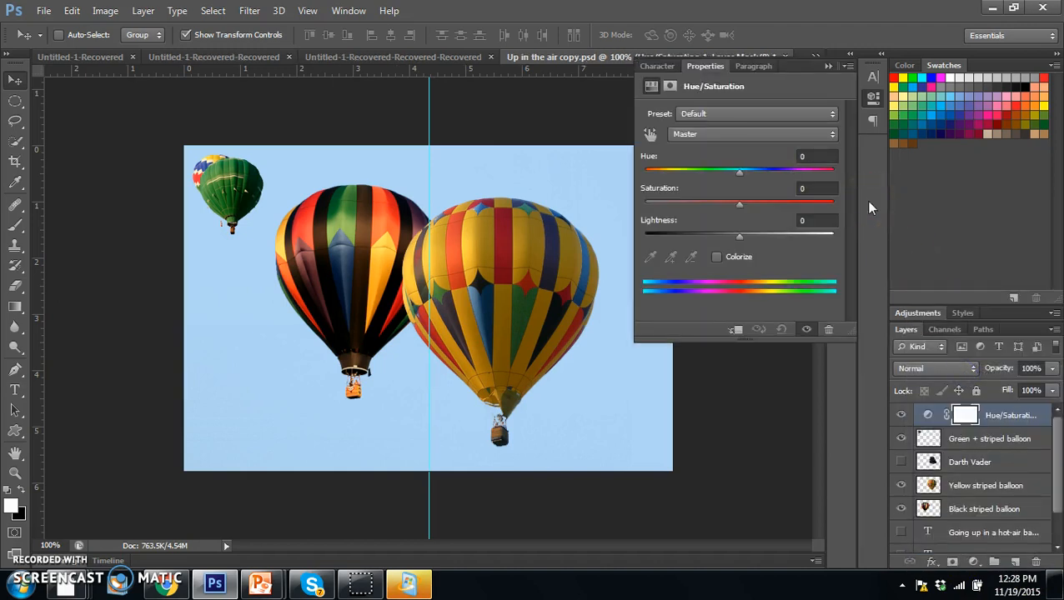
Clip the Hue/Saturation adjustment to the Green + striped balloon layer only and set its hue to +107
drag(738, 171, 707, 173)
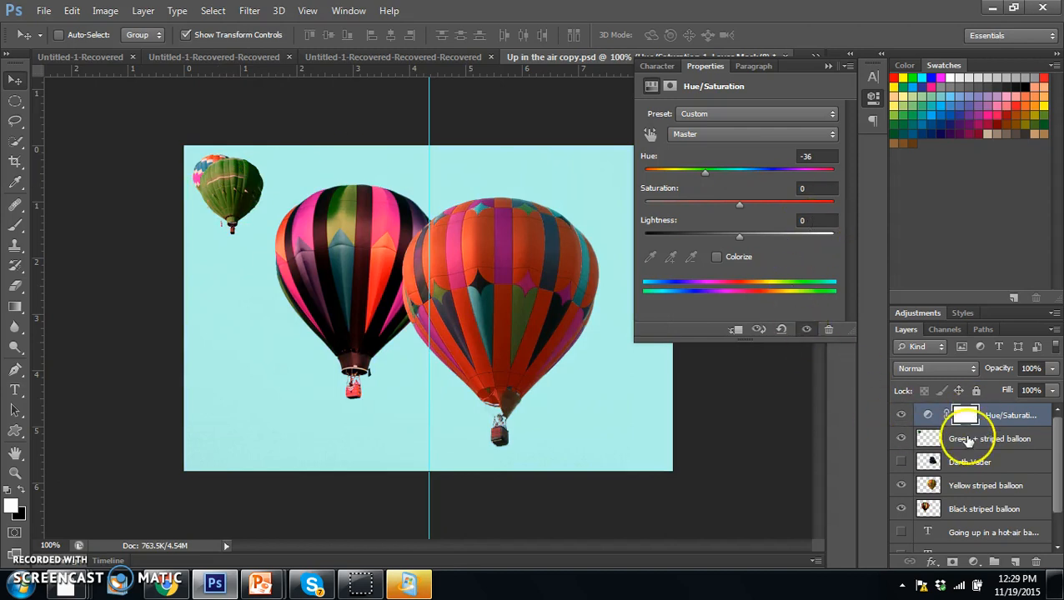
click(735, 332)
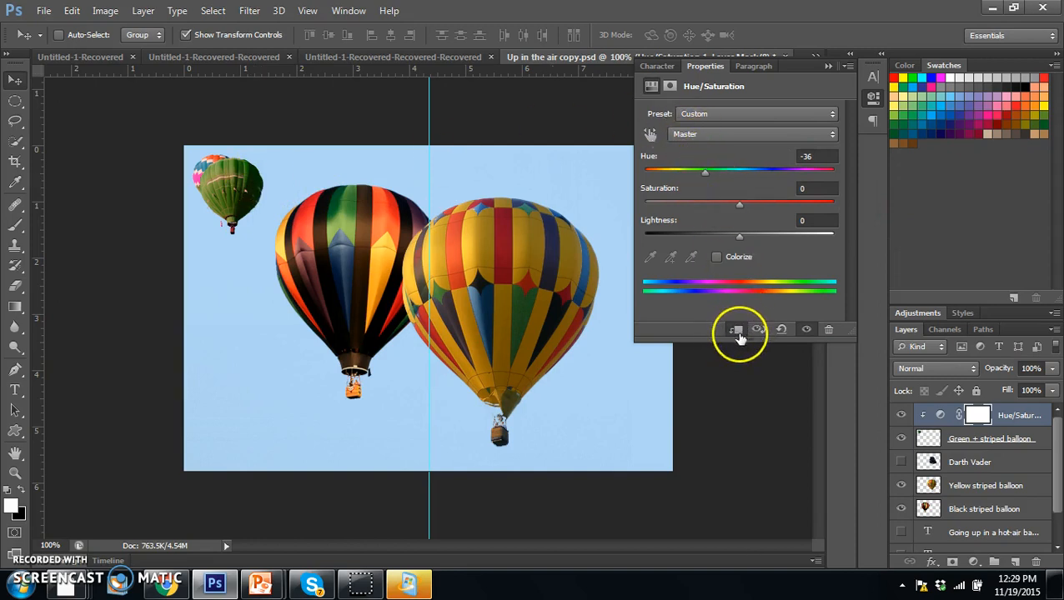
drag(706, 171, 807, 165)
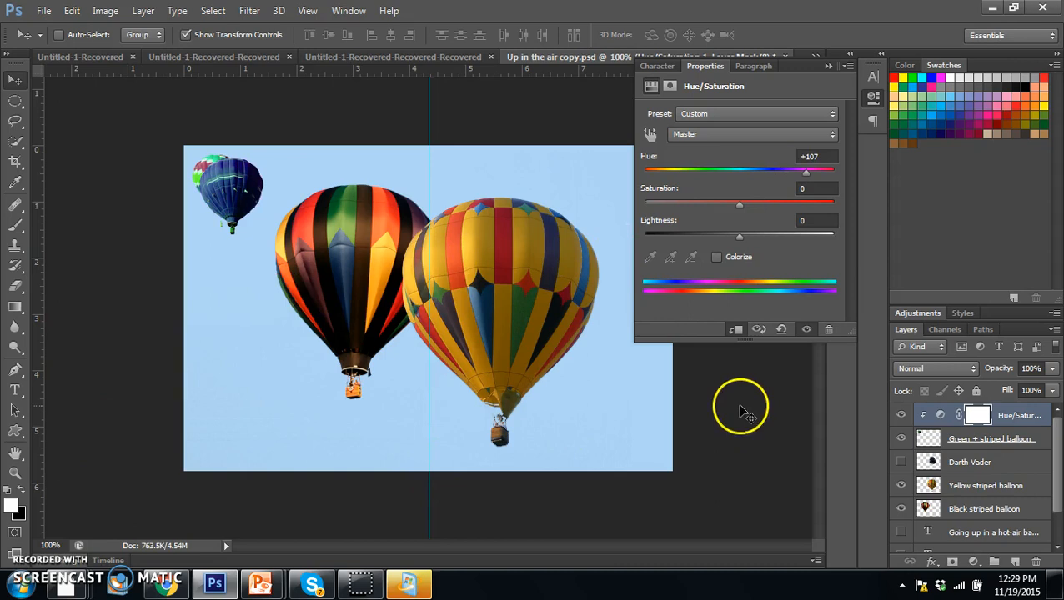
click(828, 66)
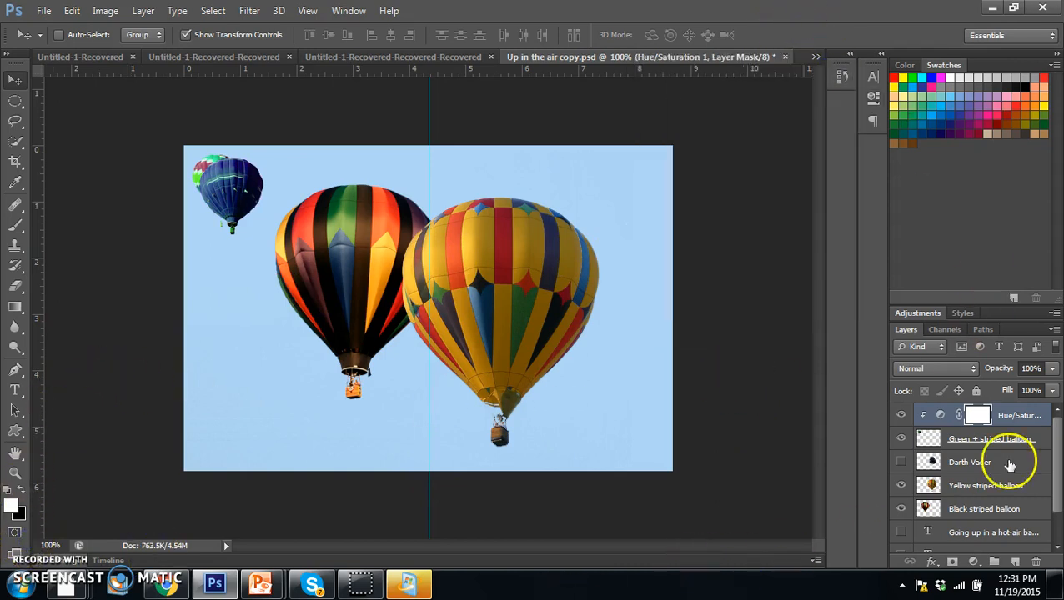
Hide the Hue/Saturation adjustment and the Green + striped, Yellow striped and Black striped balloon layers
click(901, 416)
click(901, 438)
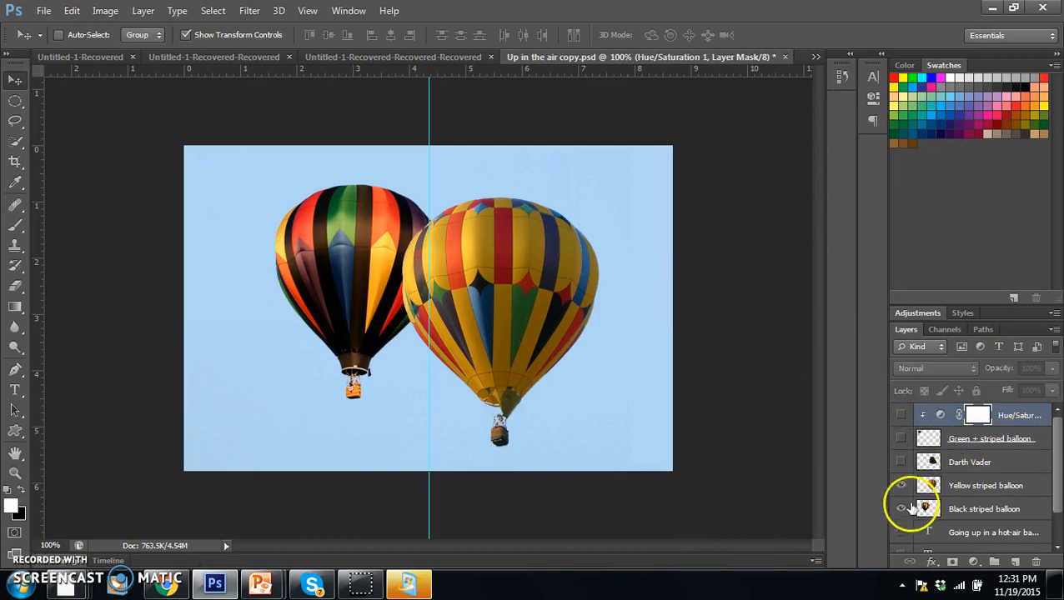
click(900, 485)
click(900, 508)
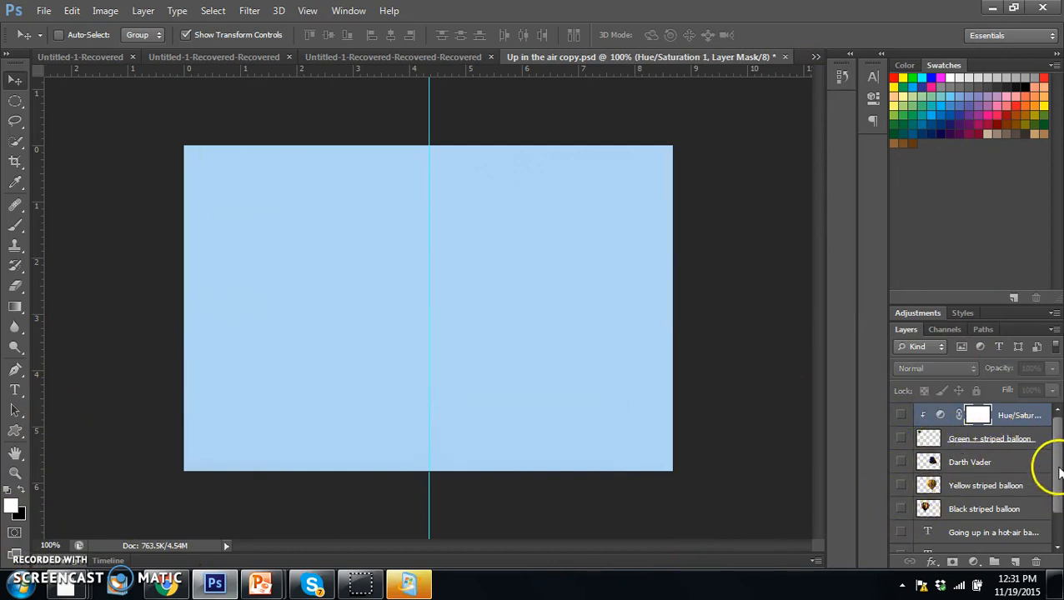
Create a new empty layer and place it directly above the Background layer
scroll(1045, 471, down, 2)
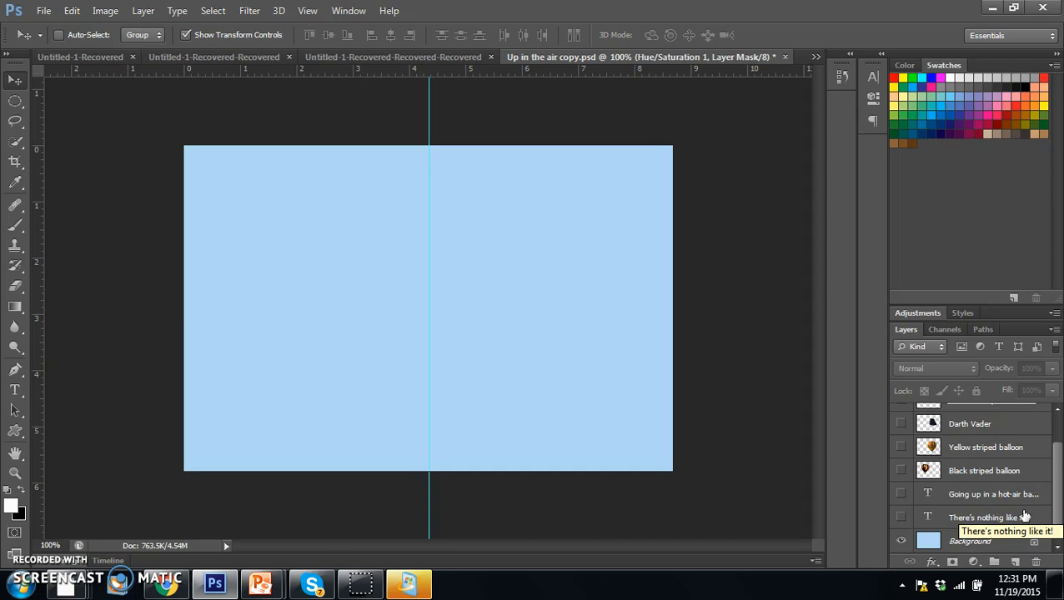
click(1014, 564)
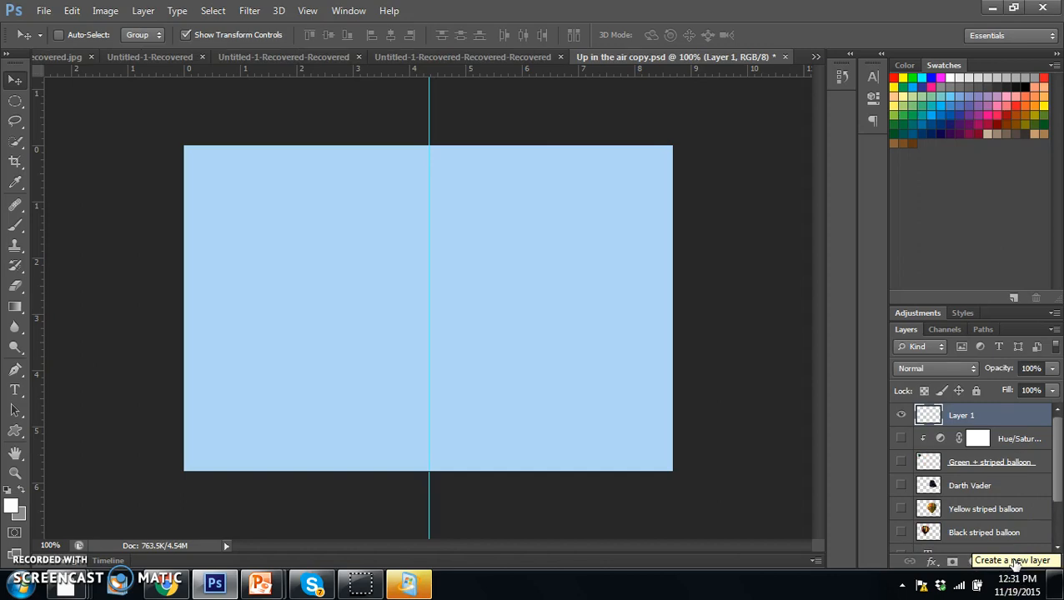
right_click(1025, 416)
drag(1025, 416, 996, 531)
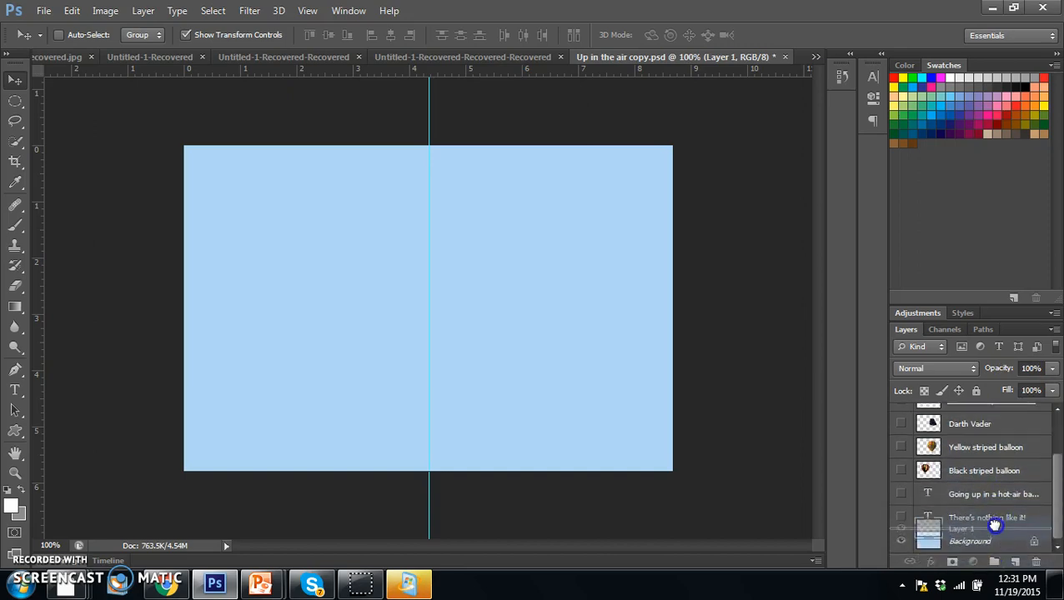
click(1055, 498)
click(967, 525)
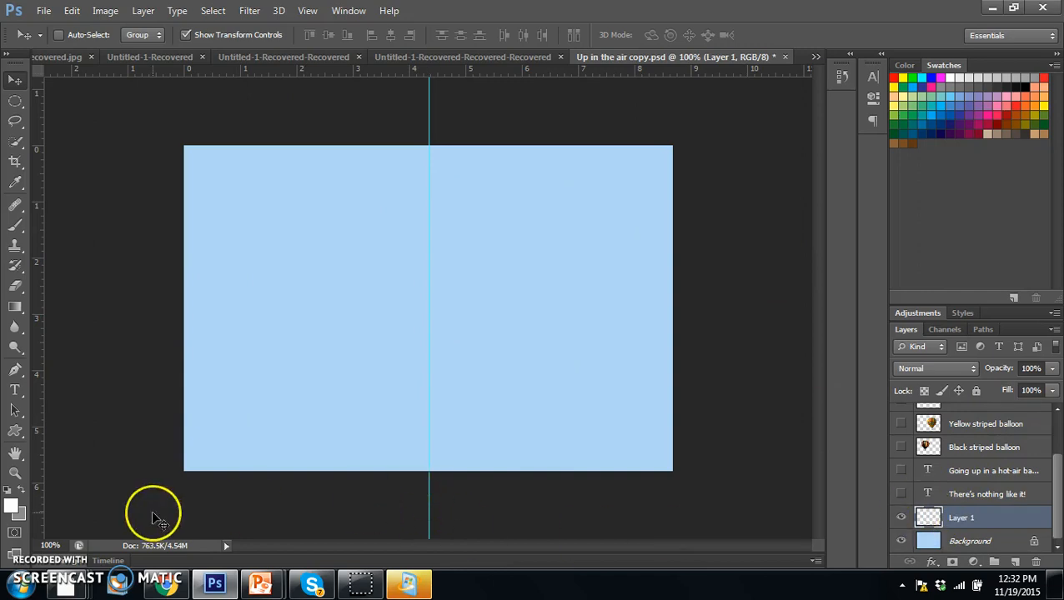
Set the foreground colour to a medium blue, hex 6685c6
click(11, 506)
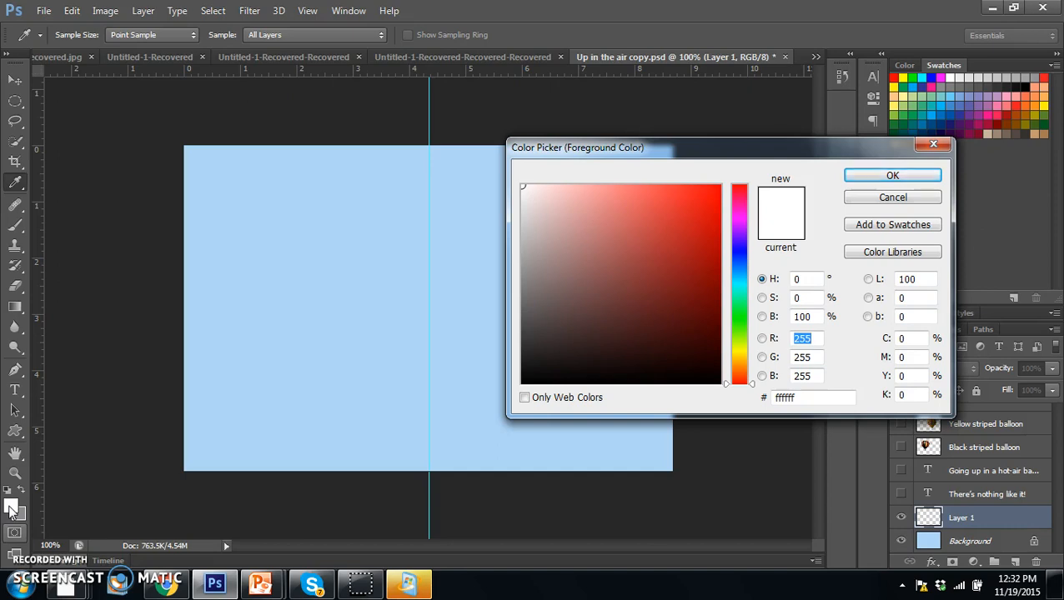
click(734, 262)
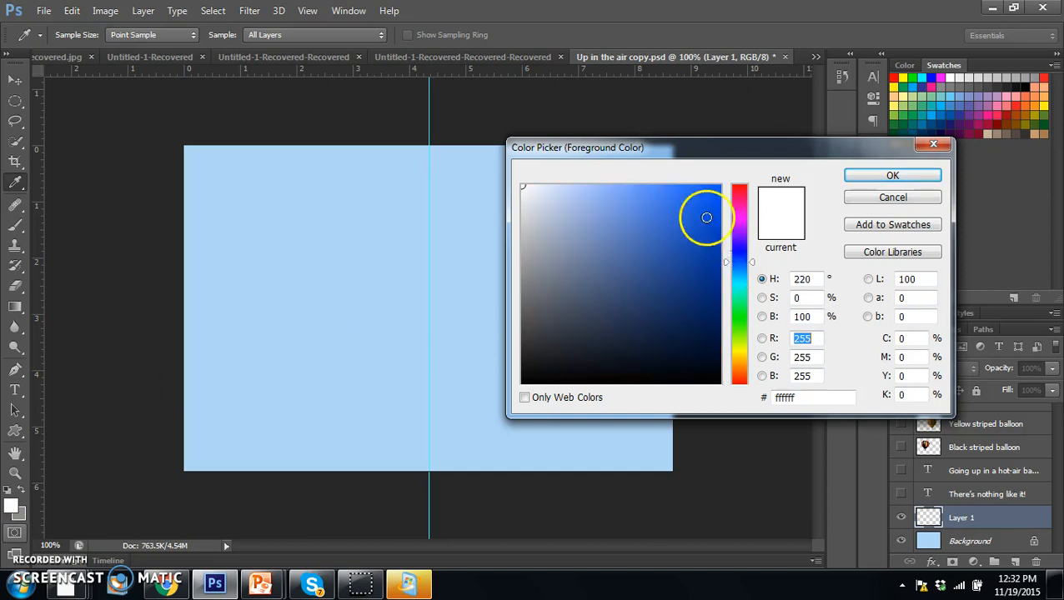
click(643, 212)
click(617, 229)
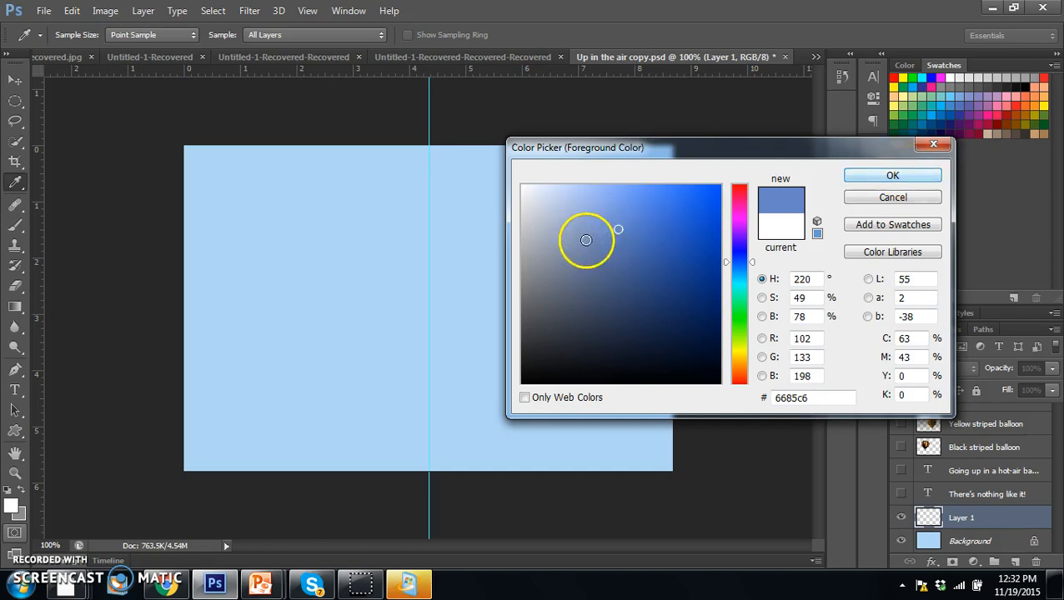
click(915, 175)
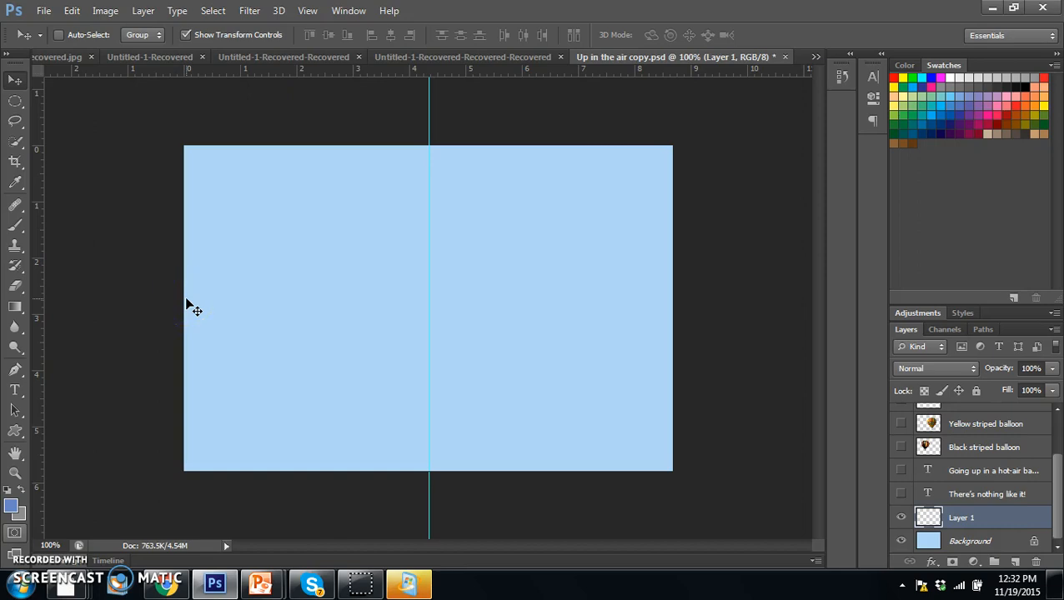
Set the background colour to a darker version of the foreground blue by sampling it and lowering its brightness to 50%
click(22, 520)
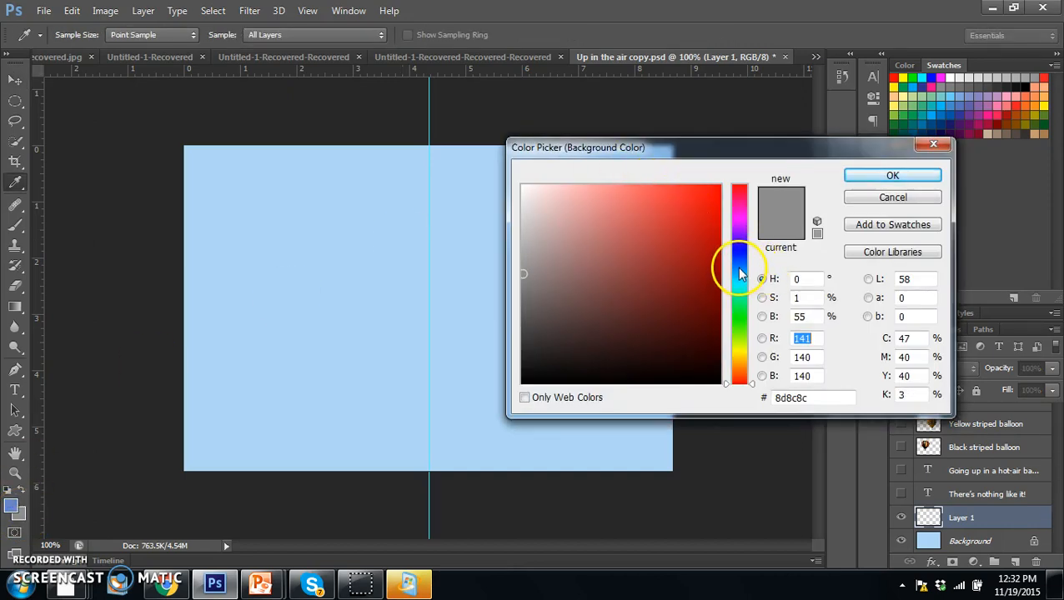
click(14, 497)
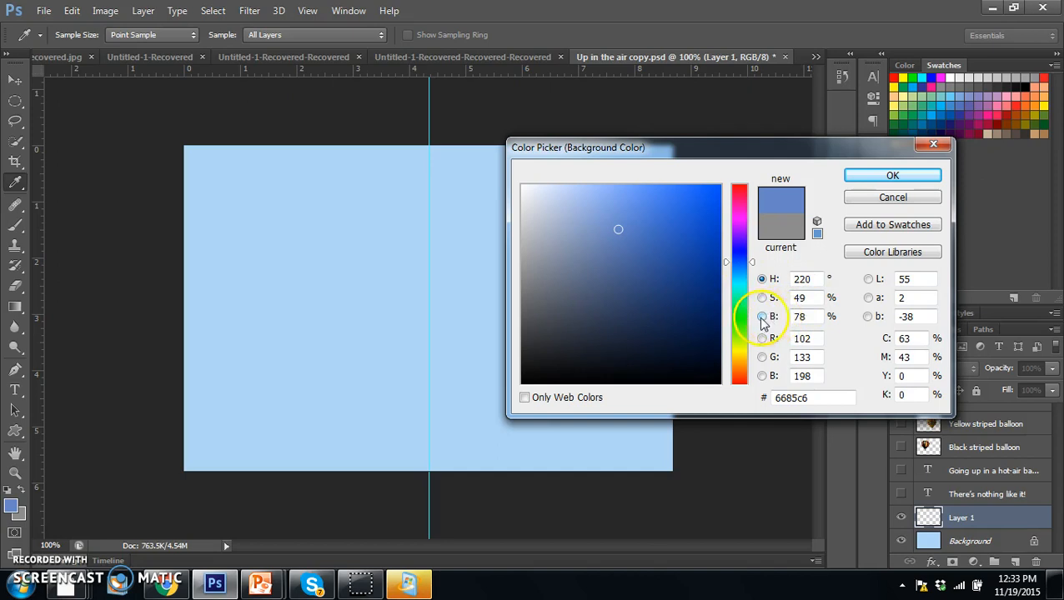
double_click(800, 317)
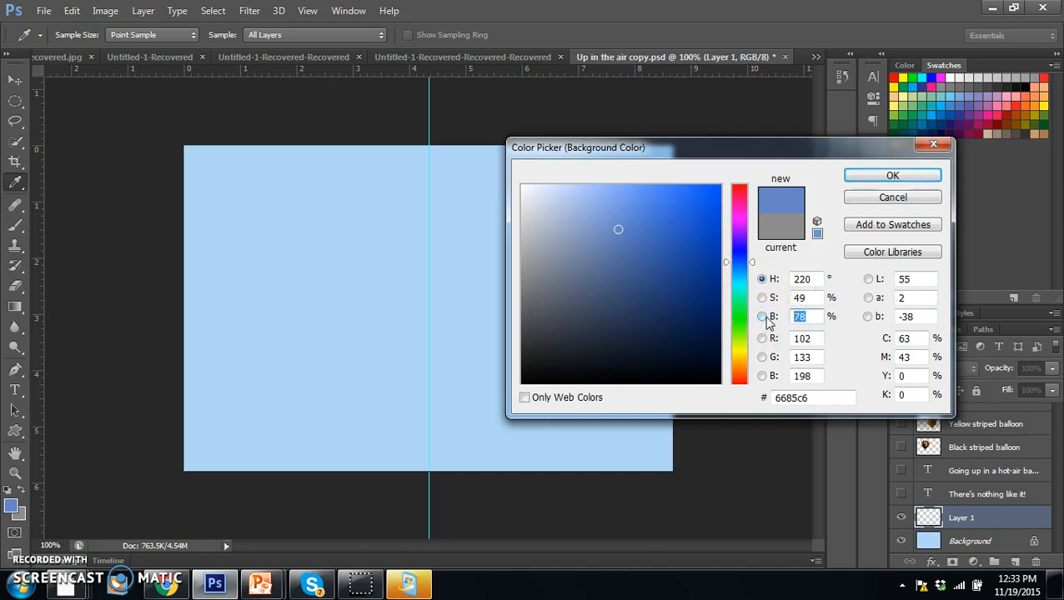
text(50)
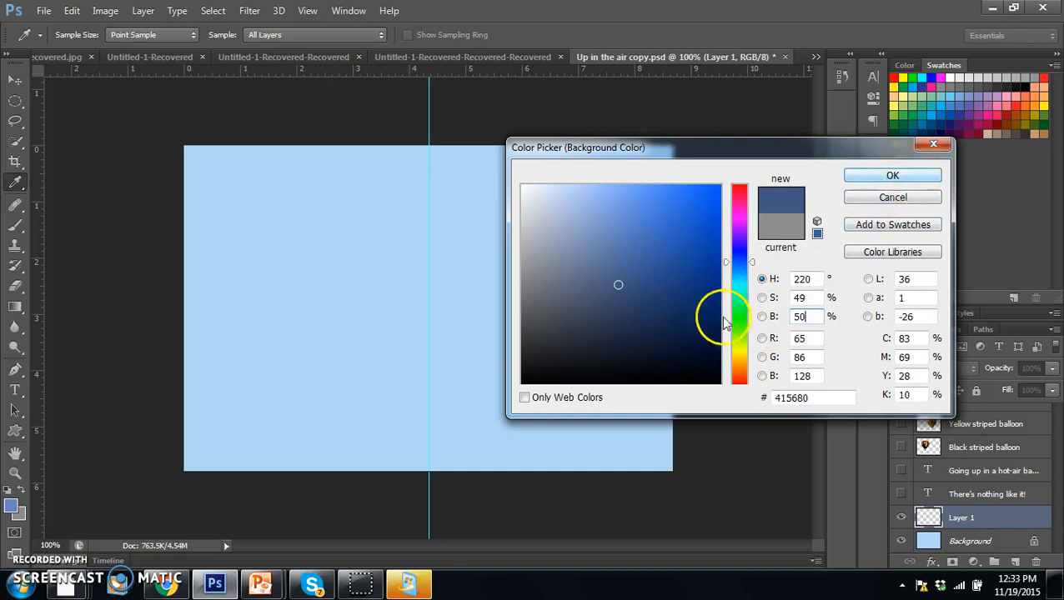
click(917, 179)
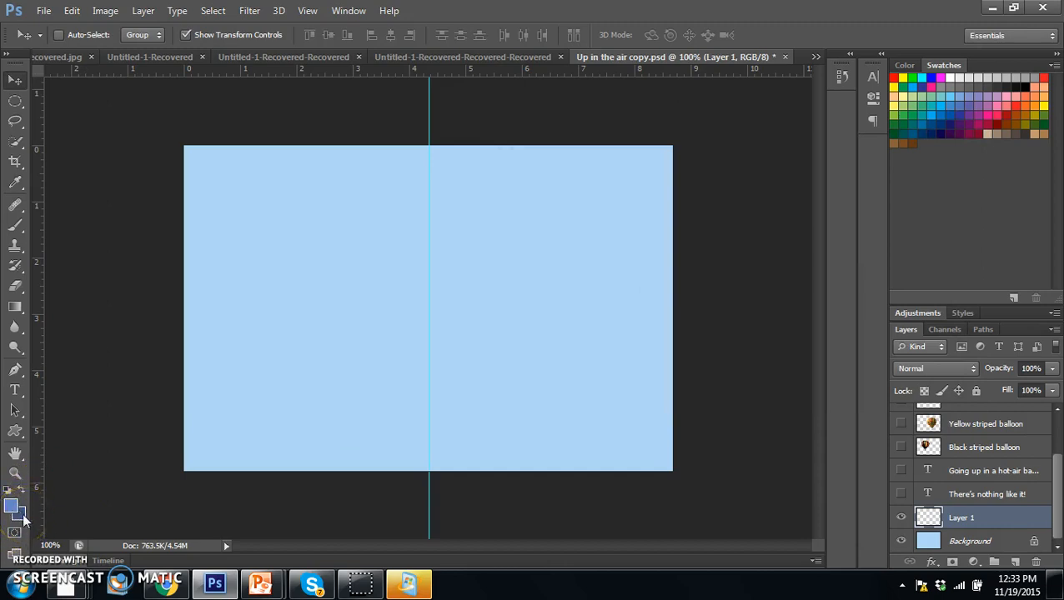
Fill Layer 1 with a linear gradient from the canvas's top edge to its bottom edge using the Gradient tool
click(14, 308)
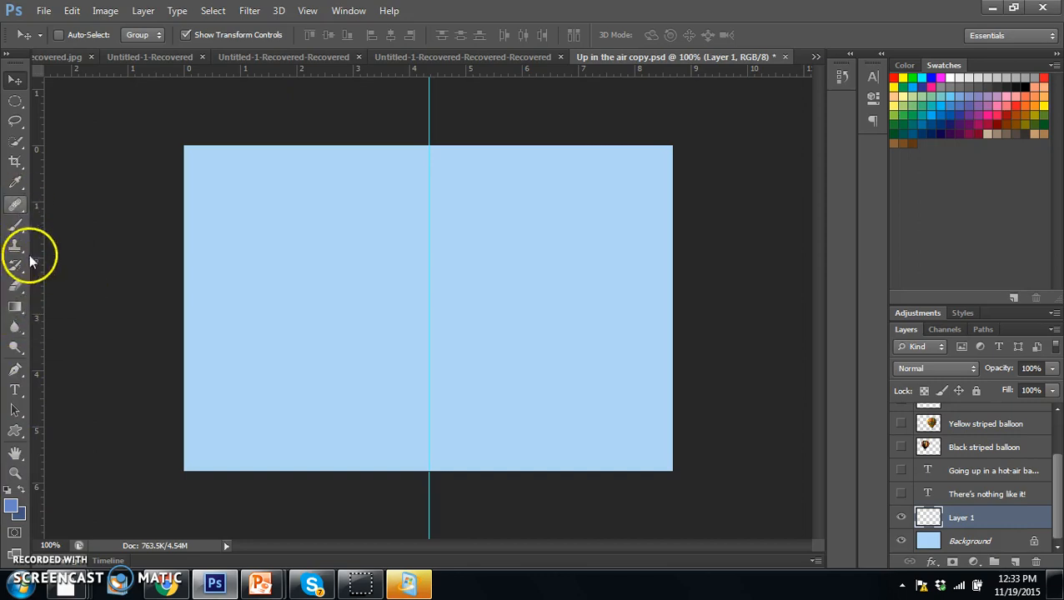
click(15, 308)
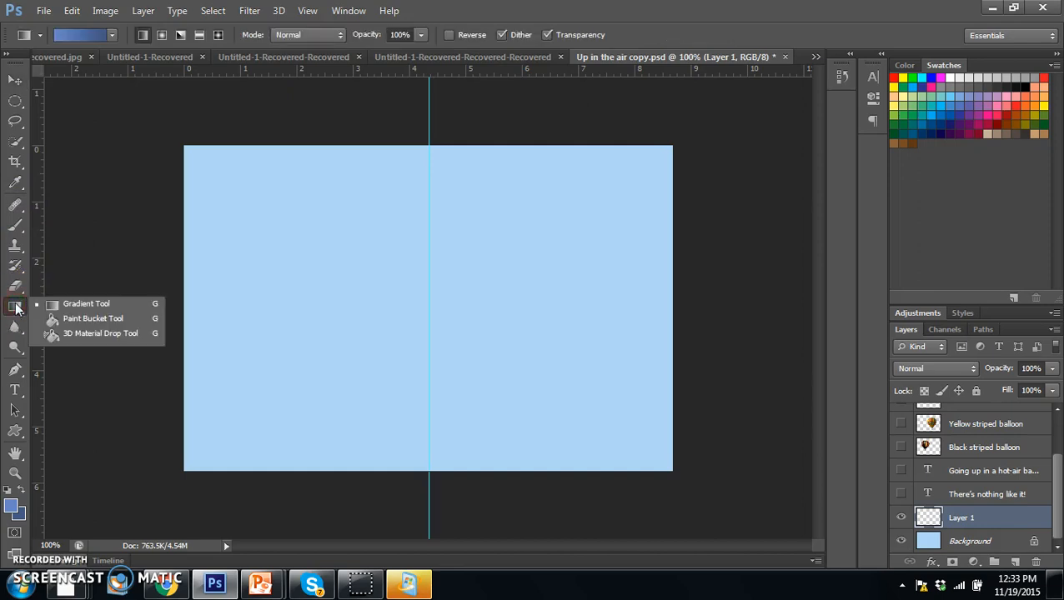
click(70, 306)
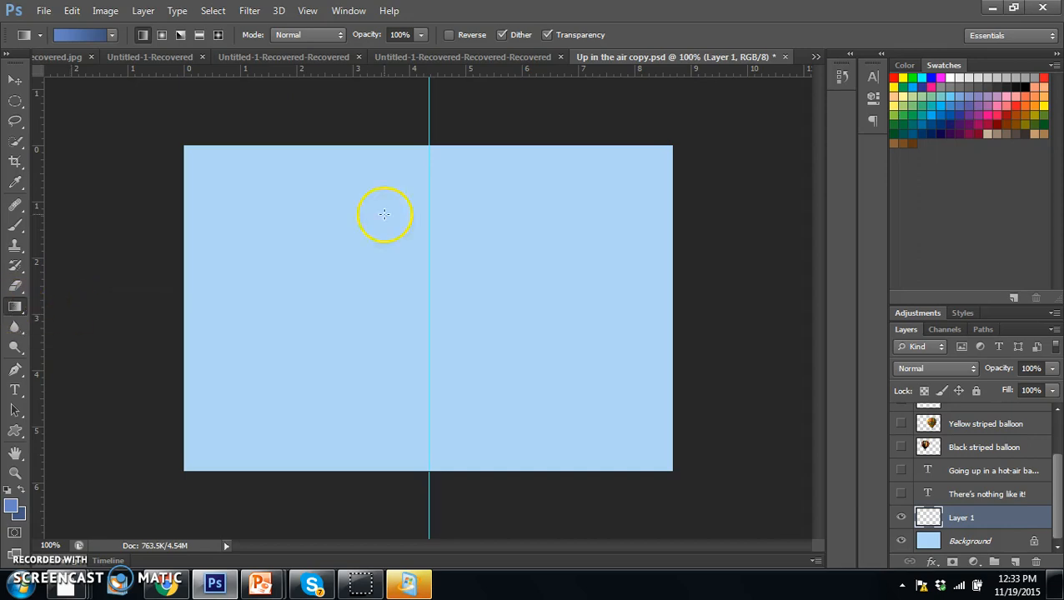
click(143, 38)
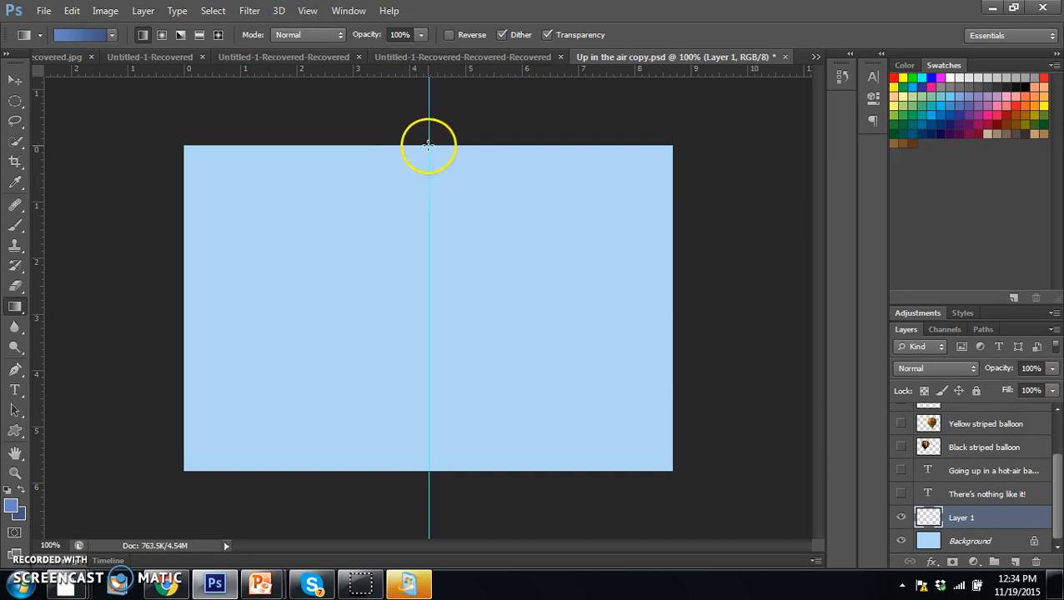
drag(428, 146, 429, 479)
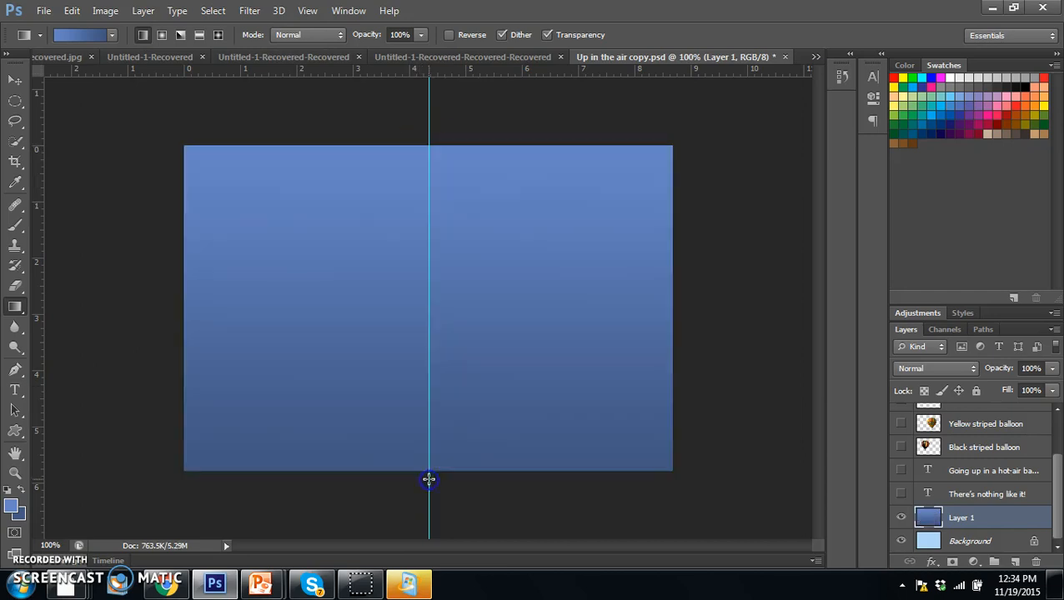
Redraw Layer 1's vertical gradient with varying starts and lengths, ending with one from about a quarter down the canvas to its bottom edge
drag(426, 214, 425, 372)
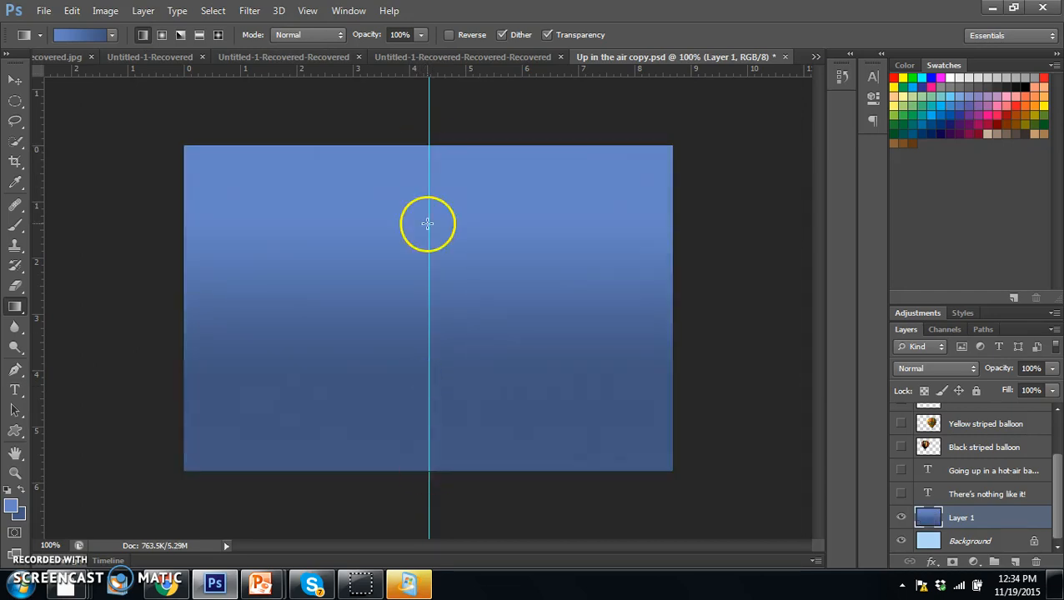
drag(427, 213, 428, 251)
drag(425, 189, 422, 237)
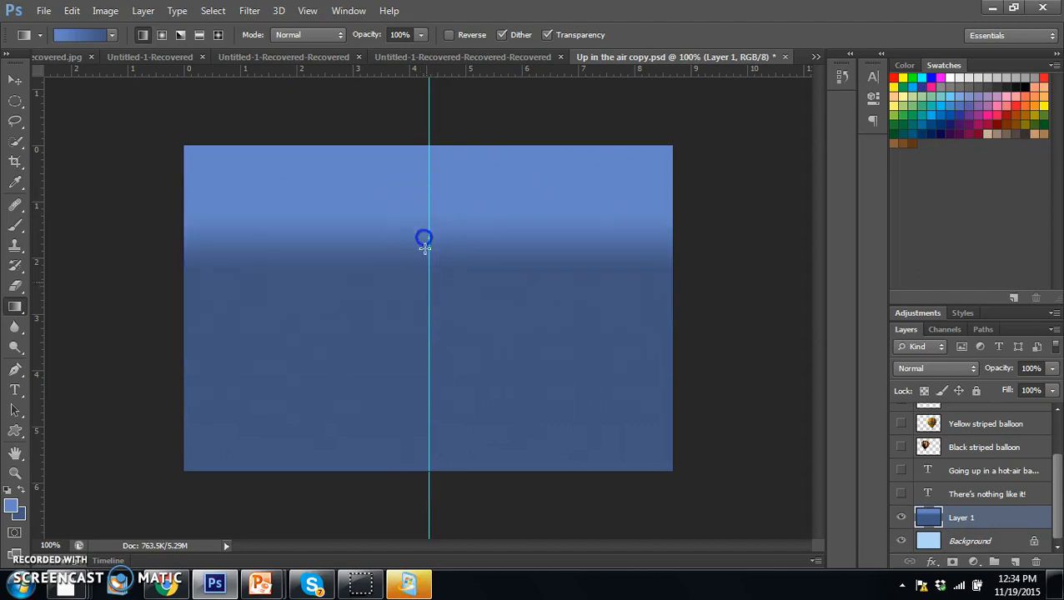
drag(427, 148, 428, 439)
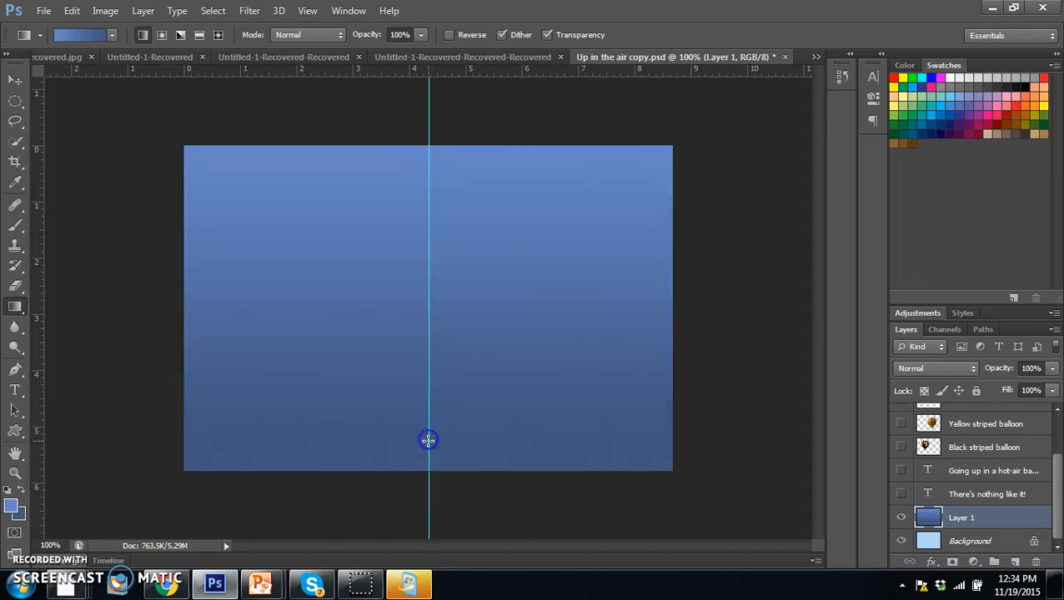
drag(429, 149, 428, 263)
drag(429, 178, 430, 441)
drag(437, 220, 434, 473)
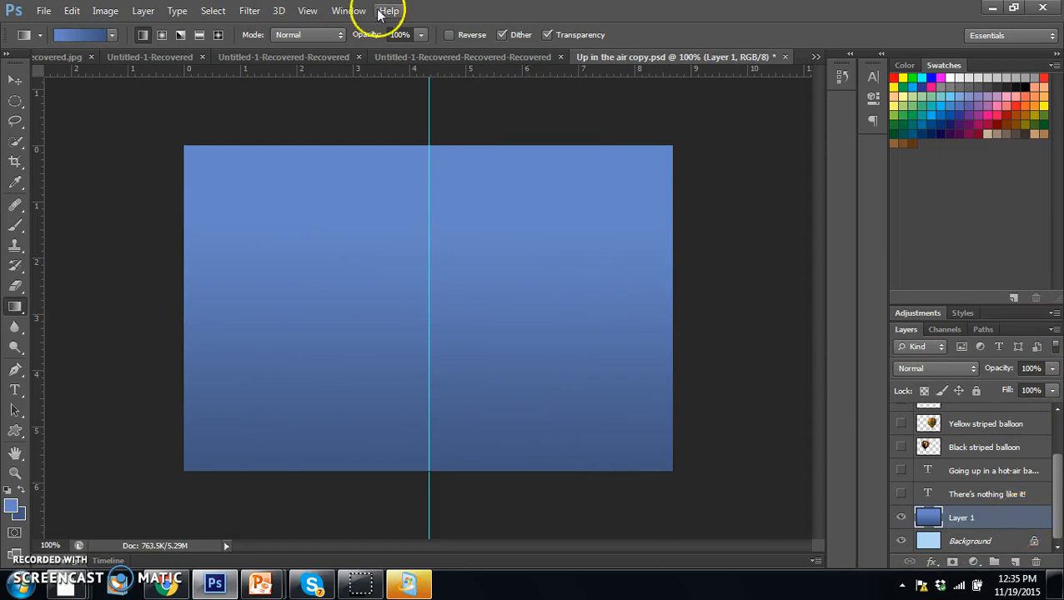
Start a Lens Flare on Layer 1, placing its centre near the image's upper right corner and setting the brightness to 117%
click(249, 11)
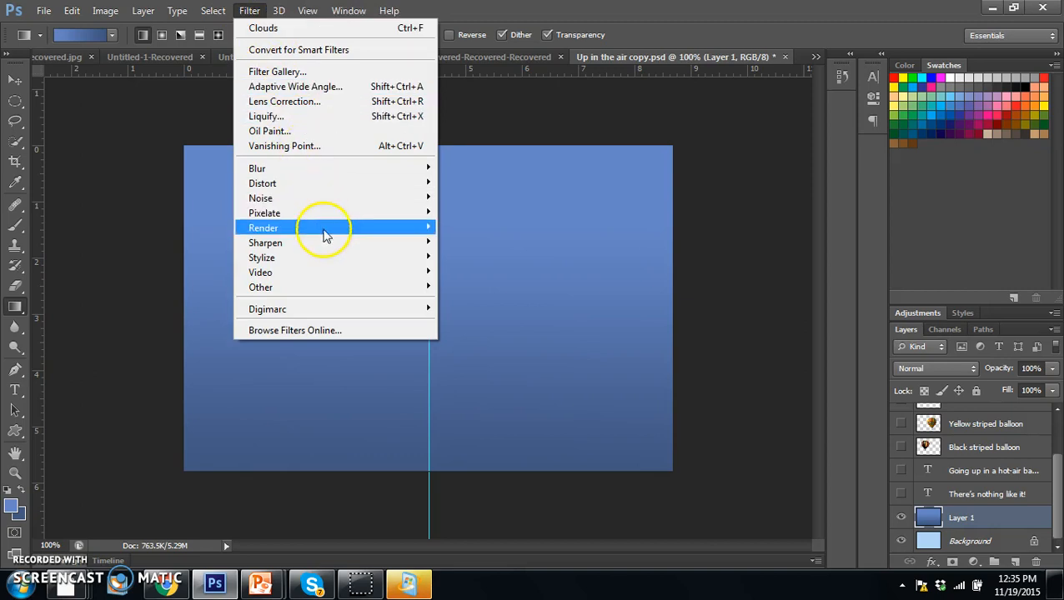
mouse_move(325, 233)
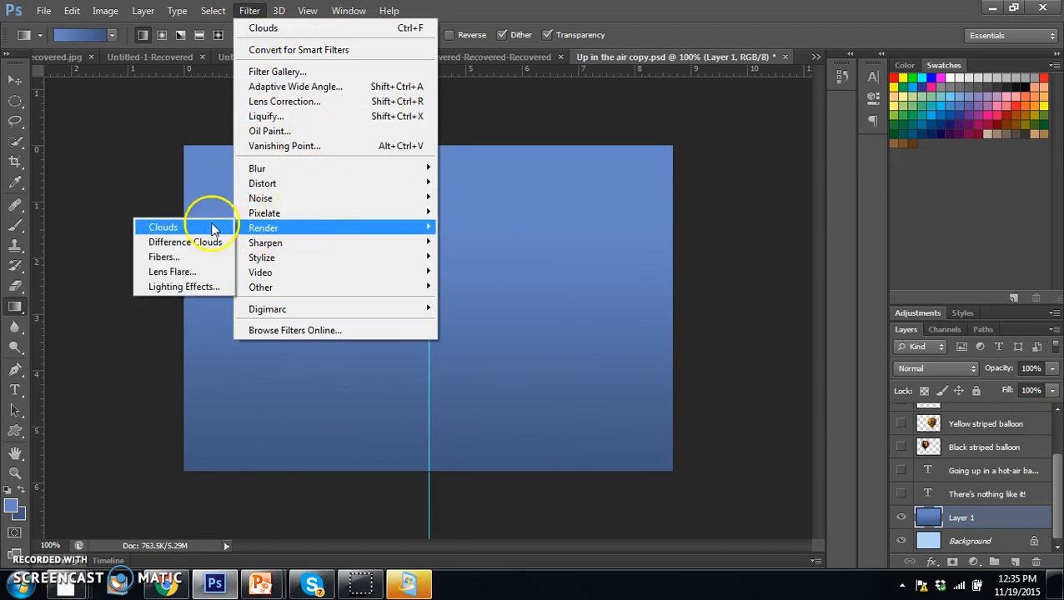
click(208, 273)
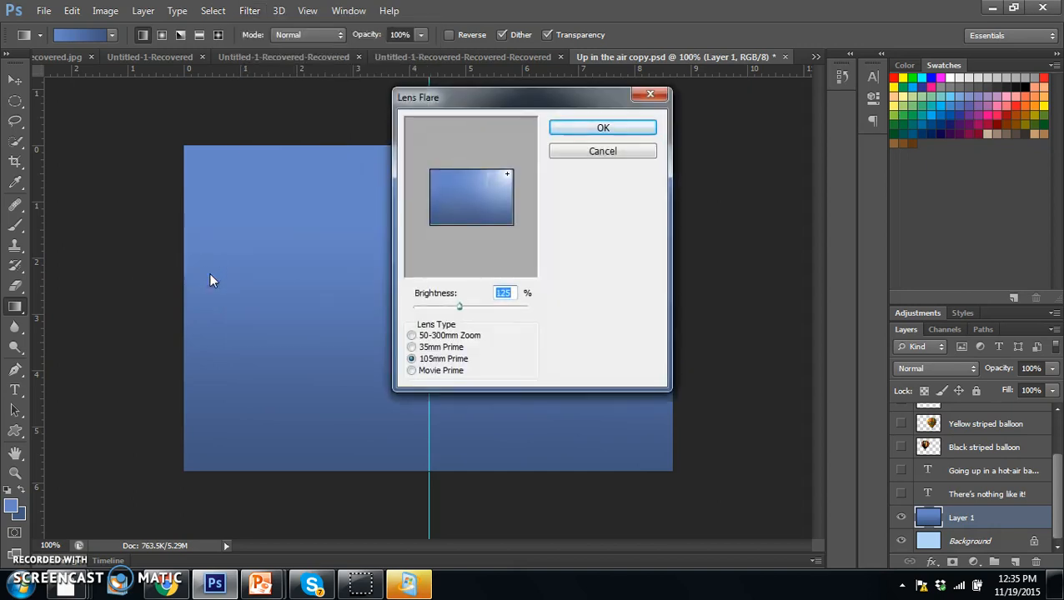
mouse_move(508, 179)
mouse_down()
mouse_move(435, 182)
mouse_move(441, 173)
mouse_move(501, 181)
mouse_up()
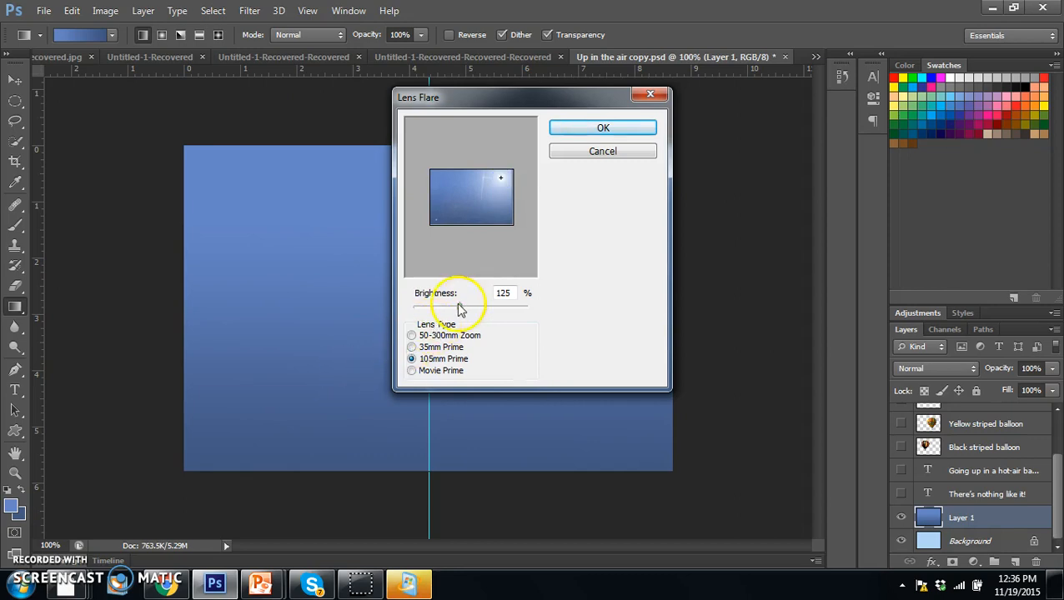
mouse_move(463, 310)
mouse_down()
mouse_move(414, 308)
mouse_move(483, 313)
mouse_move(459, 313)
mouse_up()
Compare the four lens types in the Lens Flare preview and apply the flare with 105mm Prime
click(411, 336)
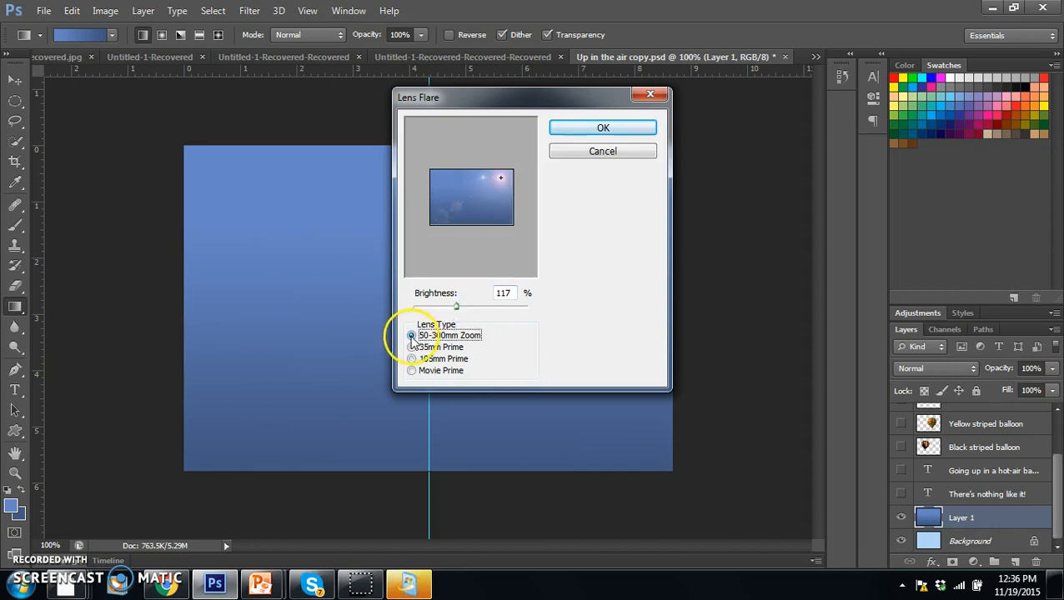
click(412, 348)
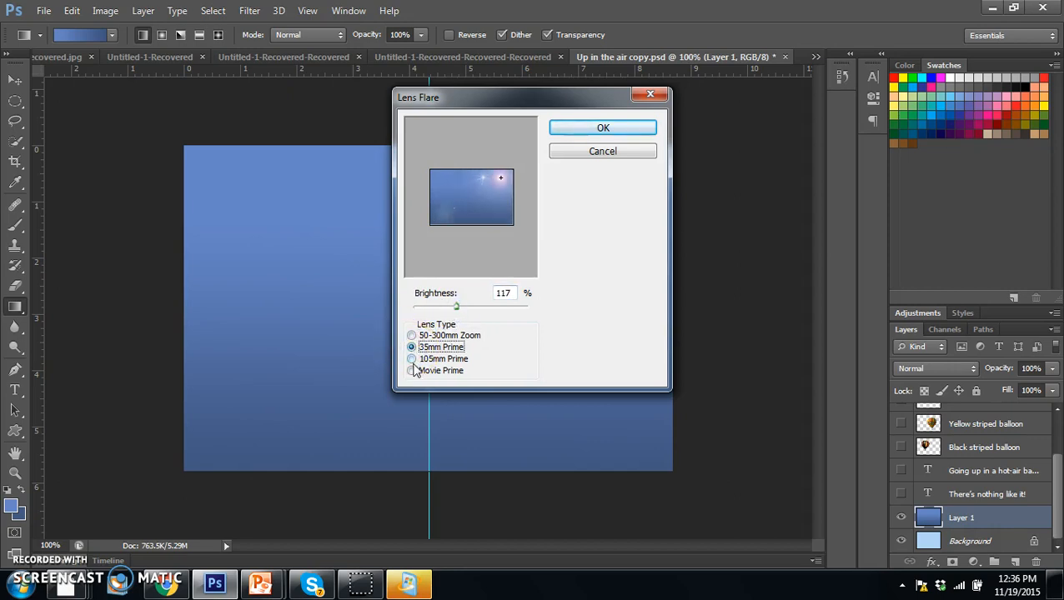
click(411, 358)
click(413, 371)
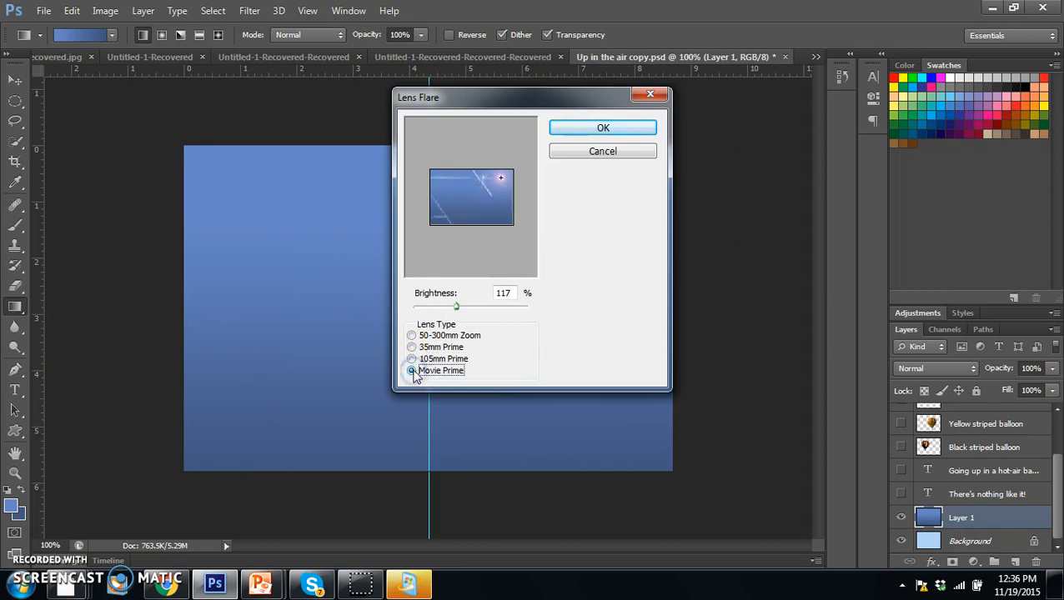
click(411, 336)
click(411, 347)
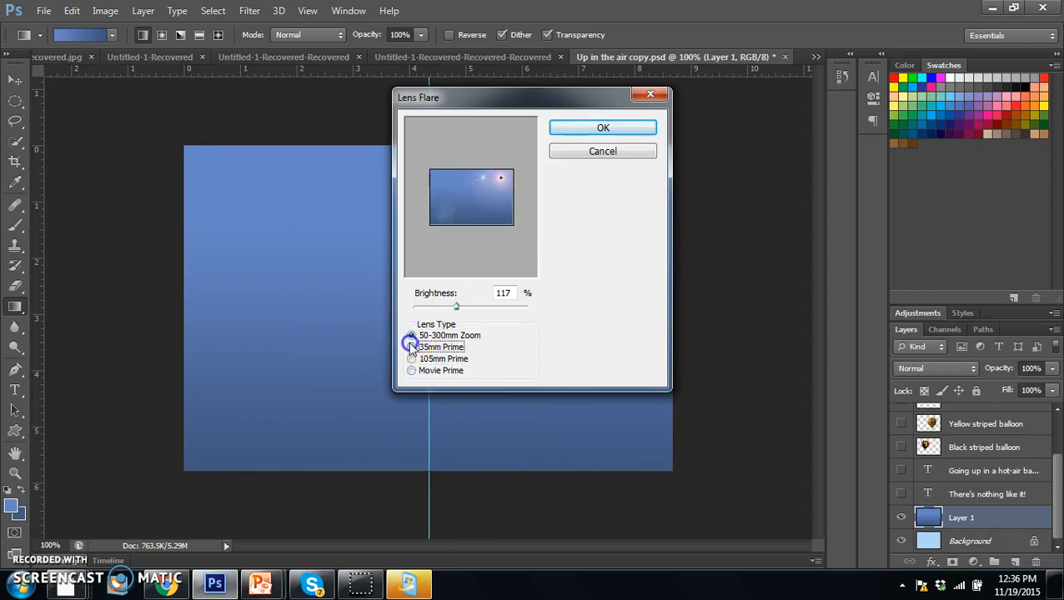
click(411, 359)
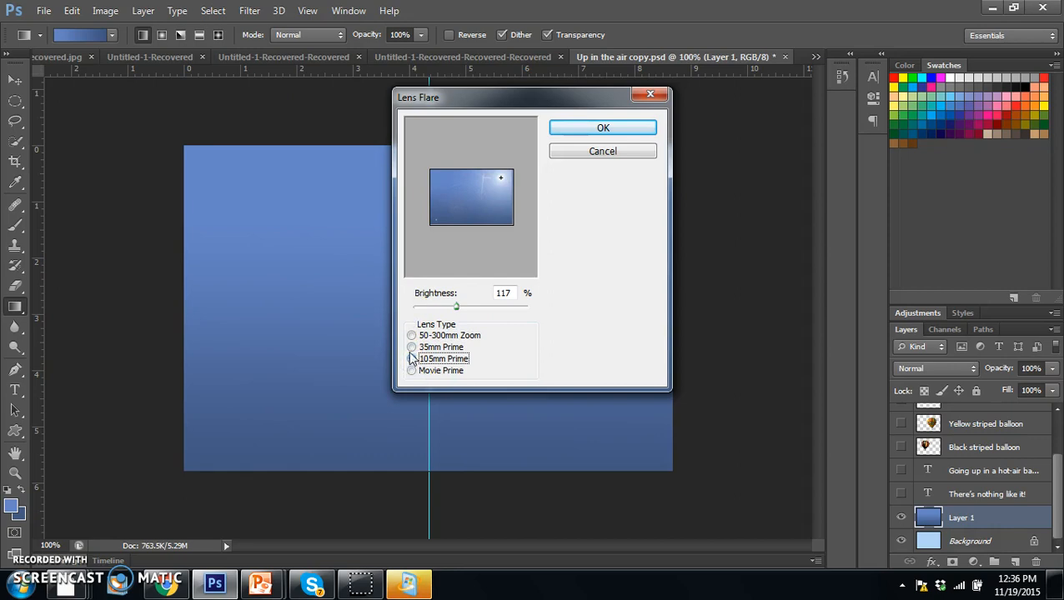
click(603, 128)
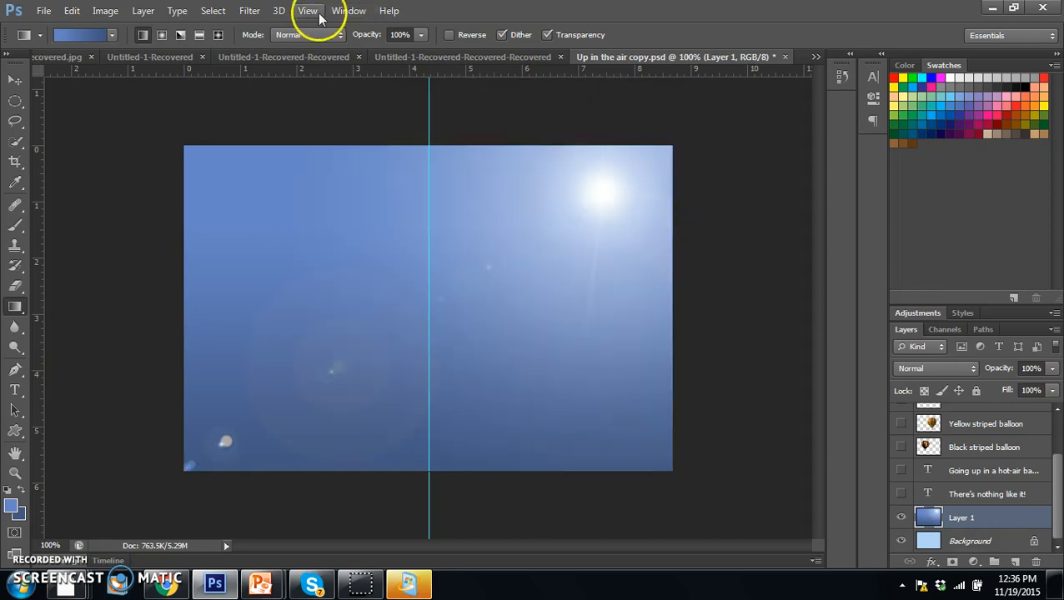
click(249, 11)
mouse_move(286, 228)
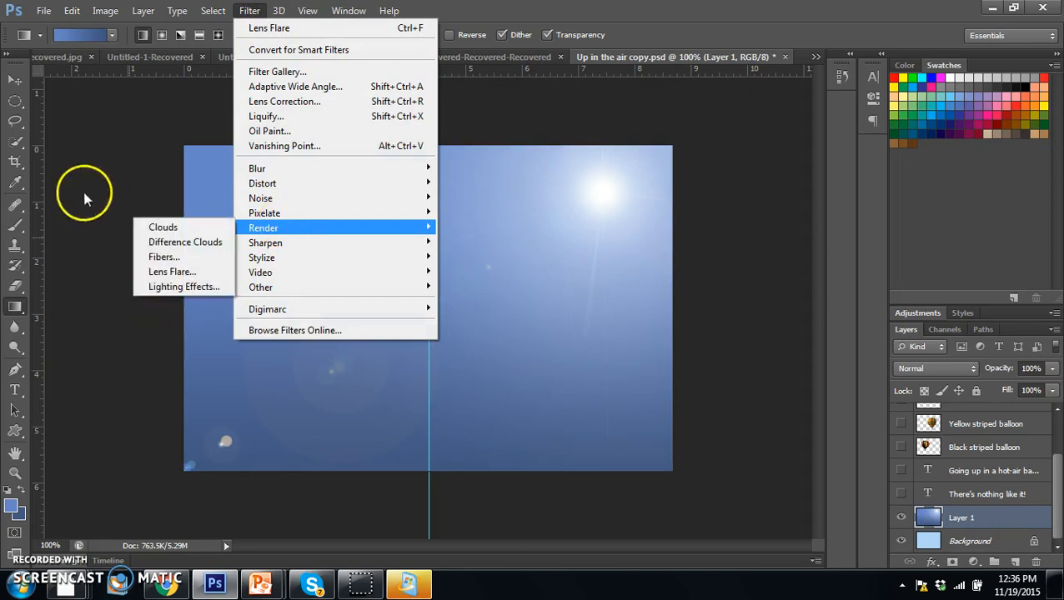
click(759, 239)
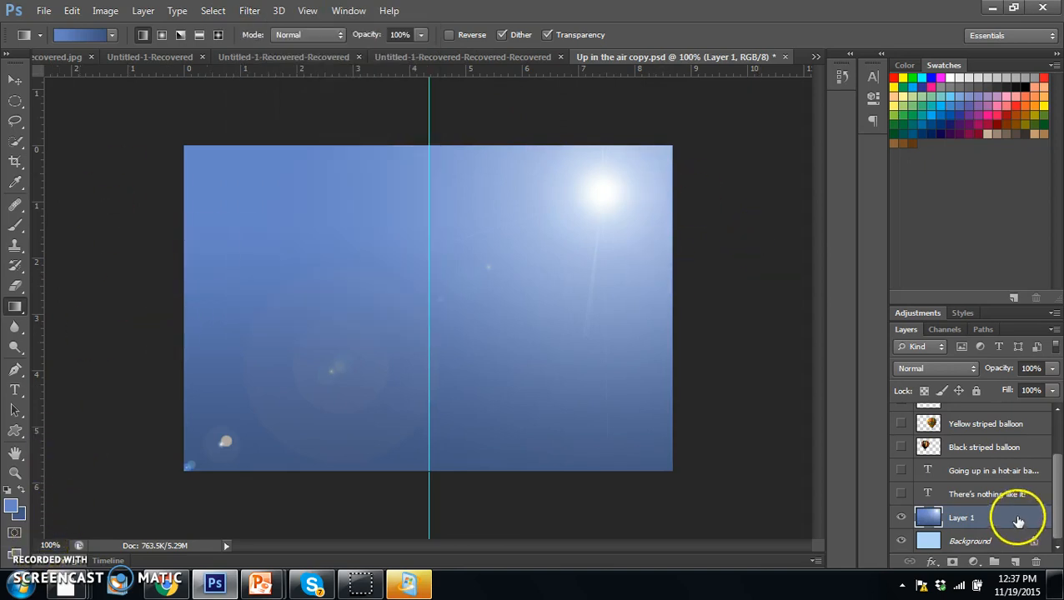
click(1053, 368)
mouse_move(1039, 394)
mouse_down()
mouse_move(982, 390)
mouse_move(1058, 390)
mouse_up()
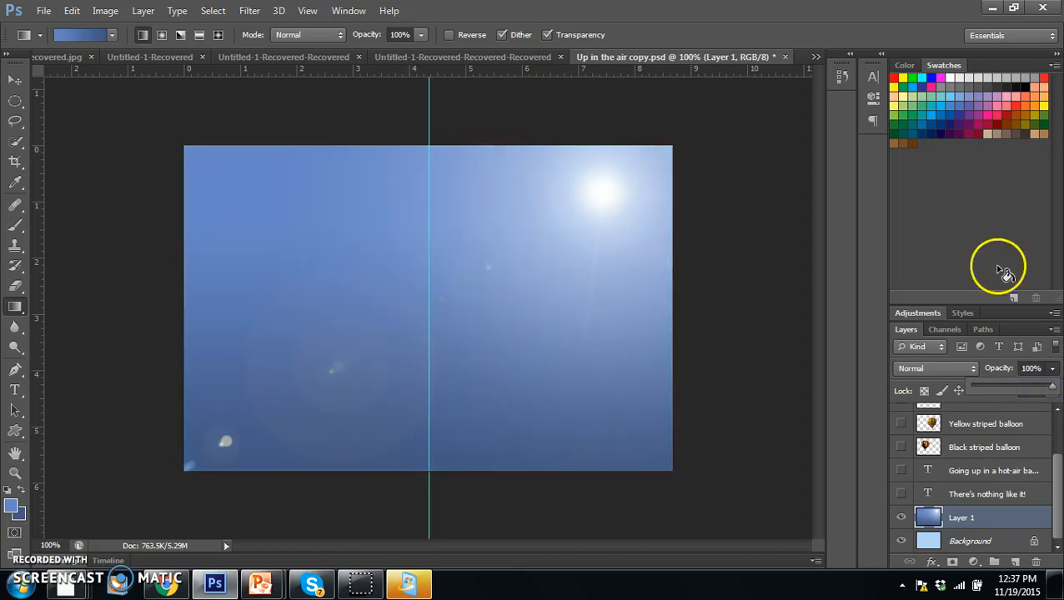
click(1057, 535)
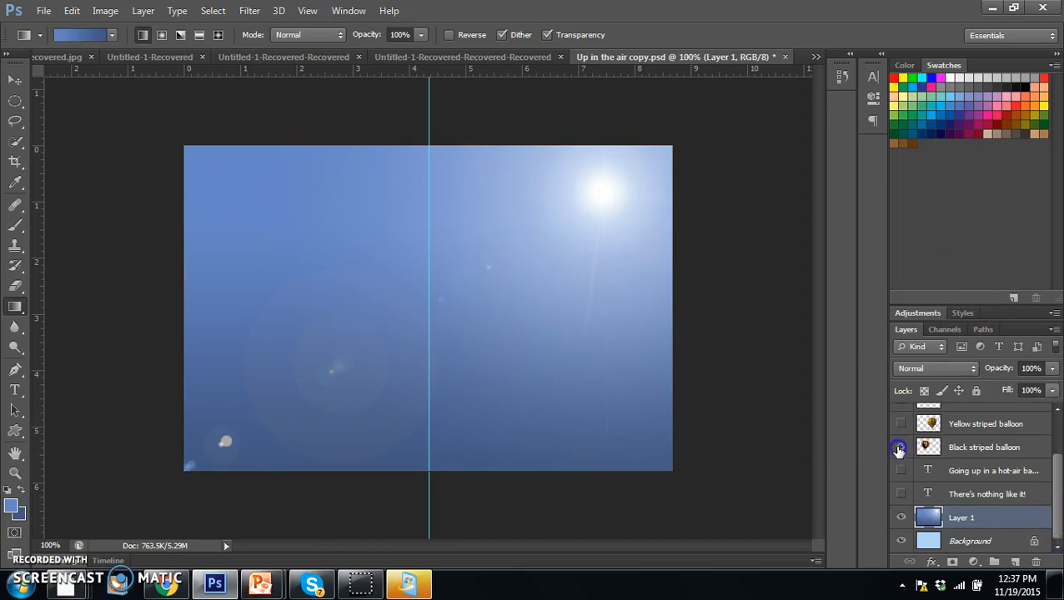
Show the Black striped, Yellow striped and Green + striped balloon layers and the Hue/Saturation adjustment above them
click(901, 448)
drag(1060, 489, 1057, 427)
click(902, 466)
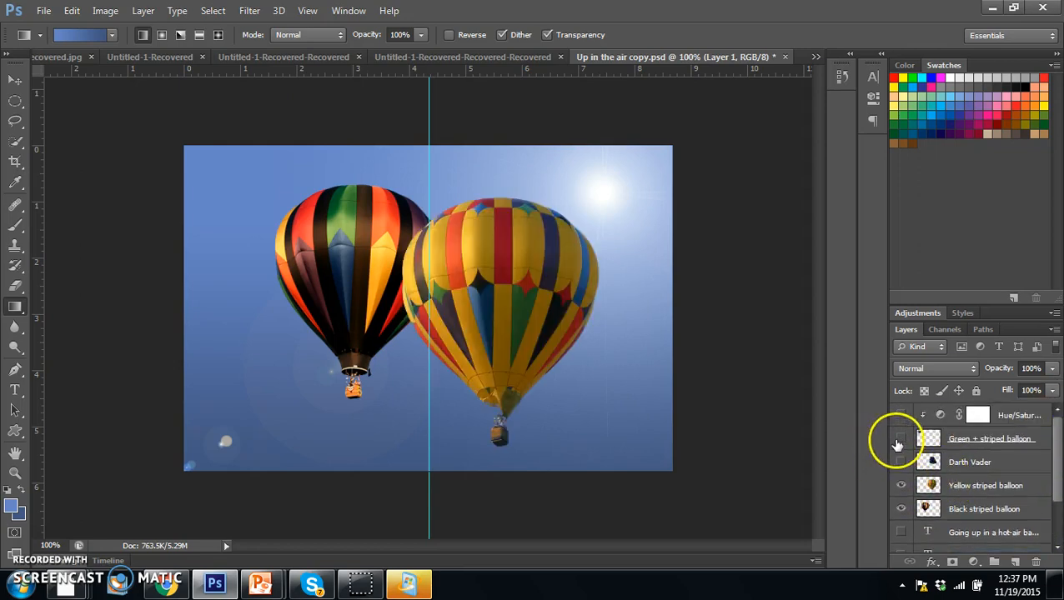
click(900, 439)
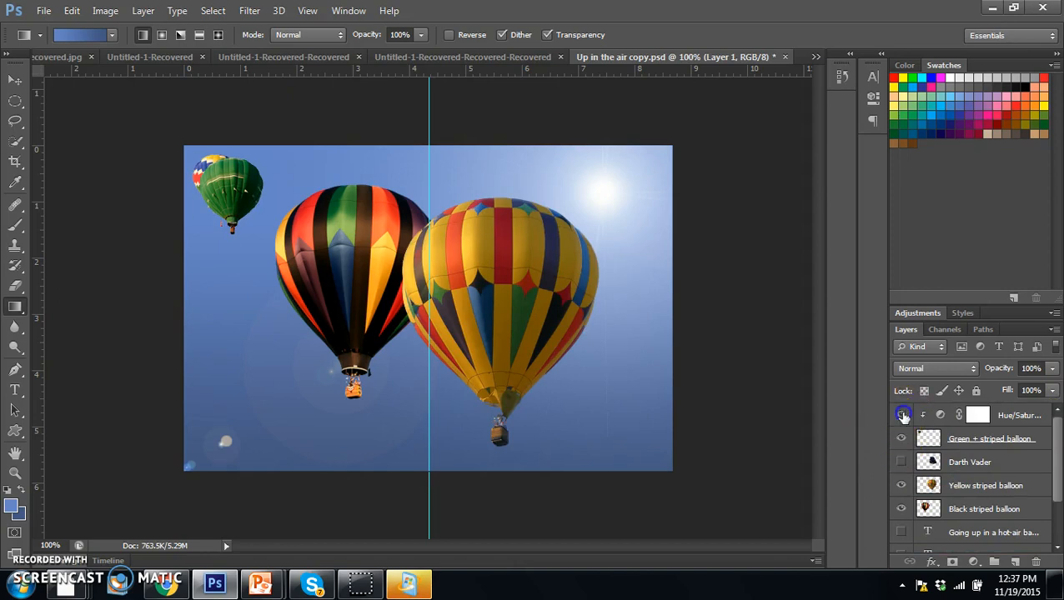
click(901, 415)
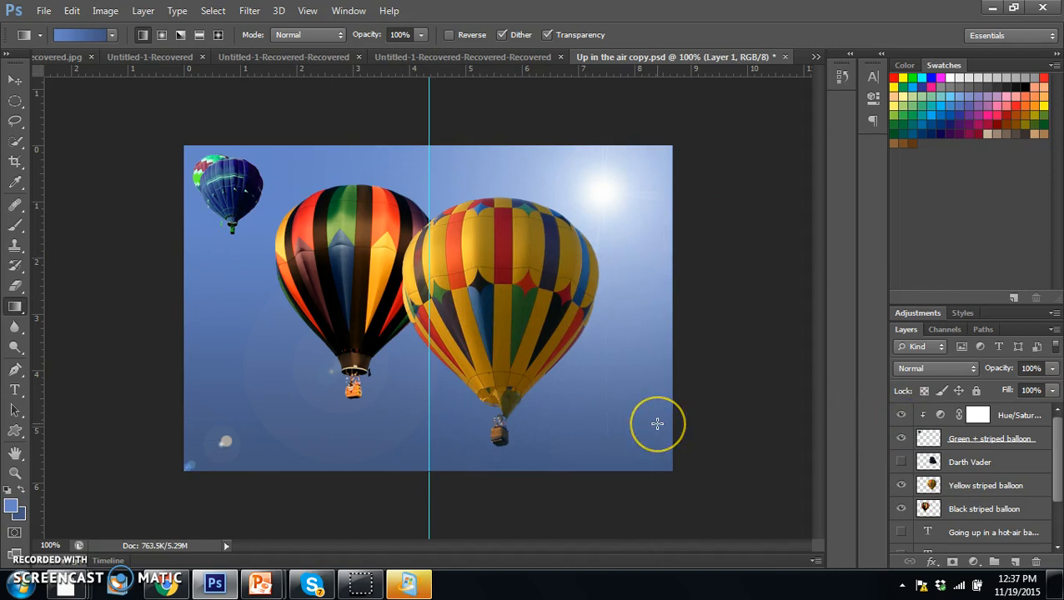
Show the "Going up in a hot-air balloon ..." text layer and set its font size to 36 pt
drag(1056, 435, 1055, 487)
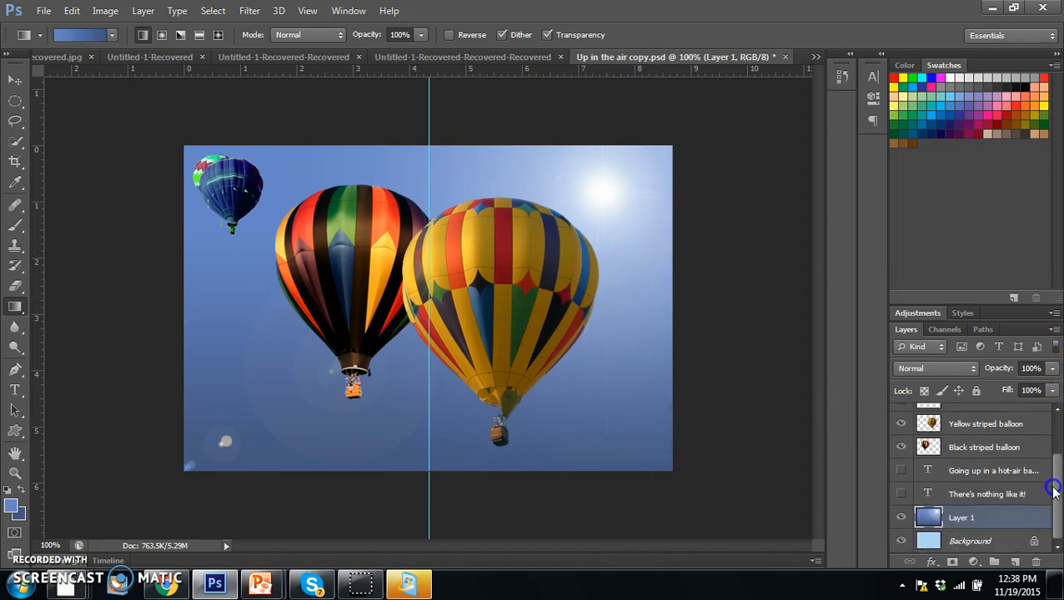
click(900, 472)
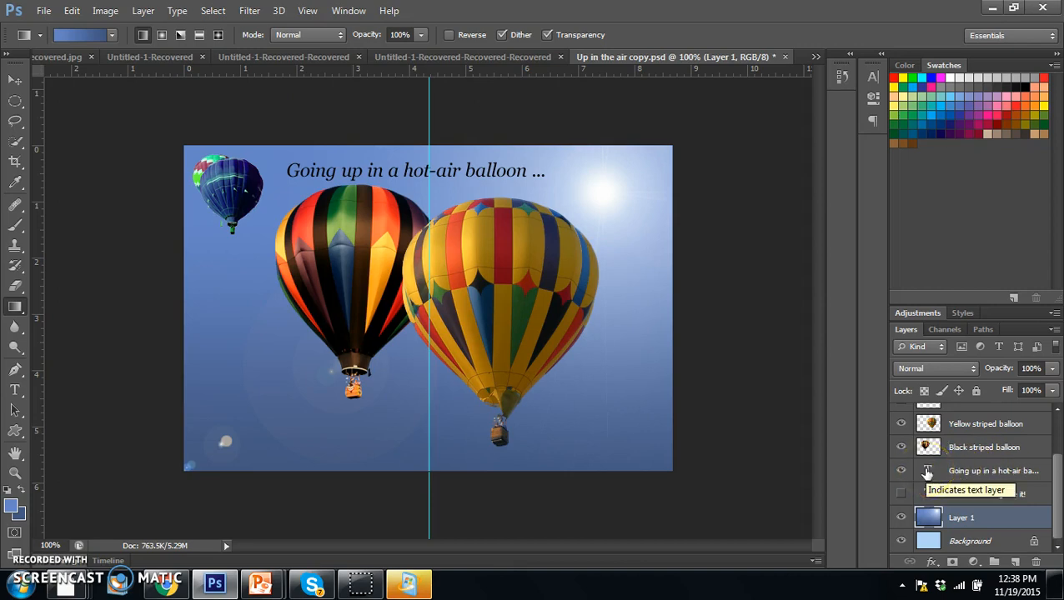
double_click(927, 472)
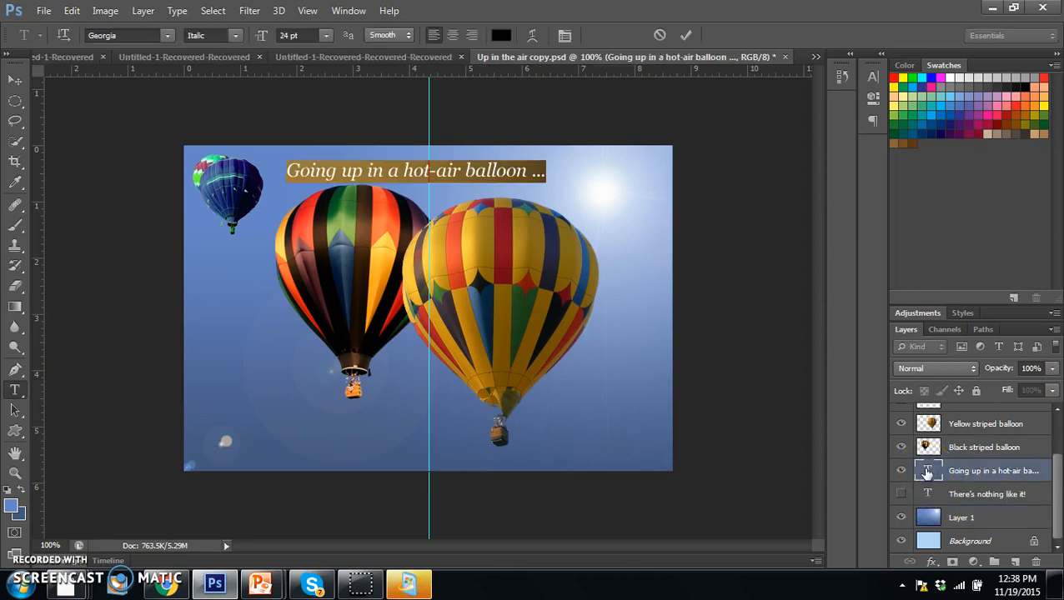
click(327, 36)
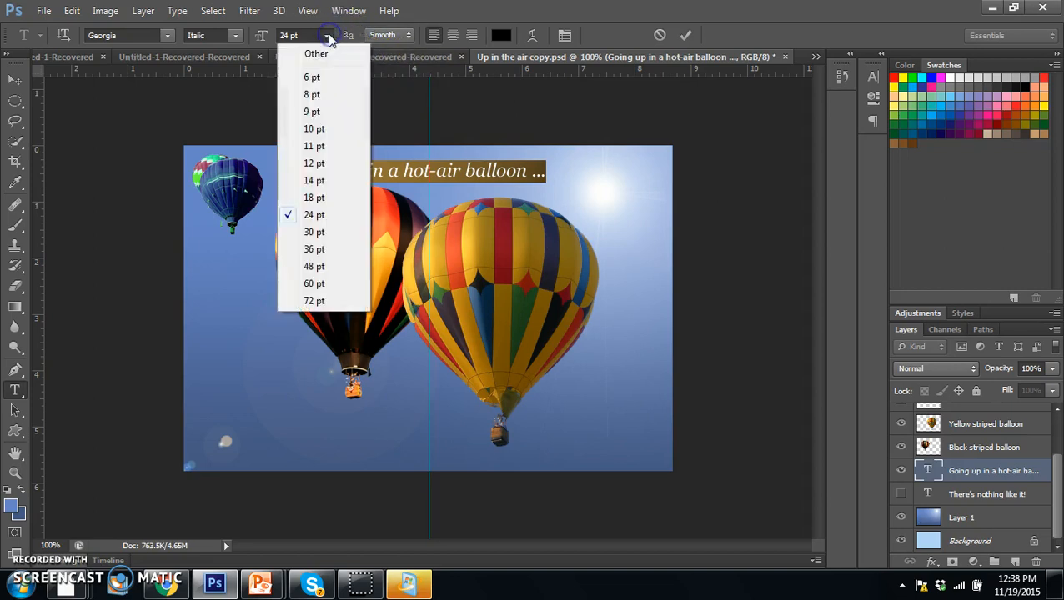
click(322, 250)
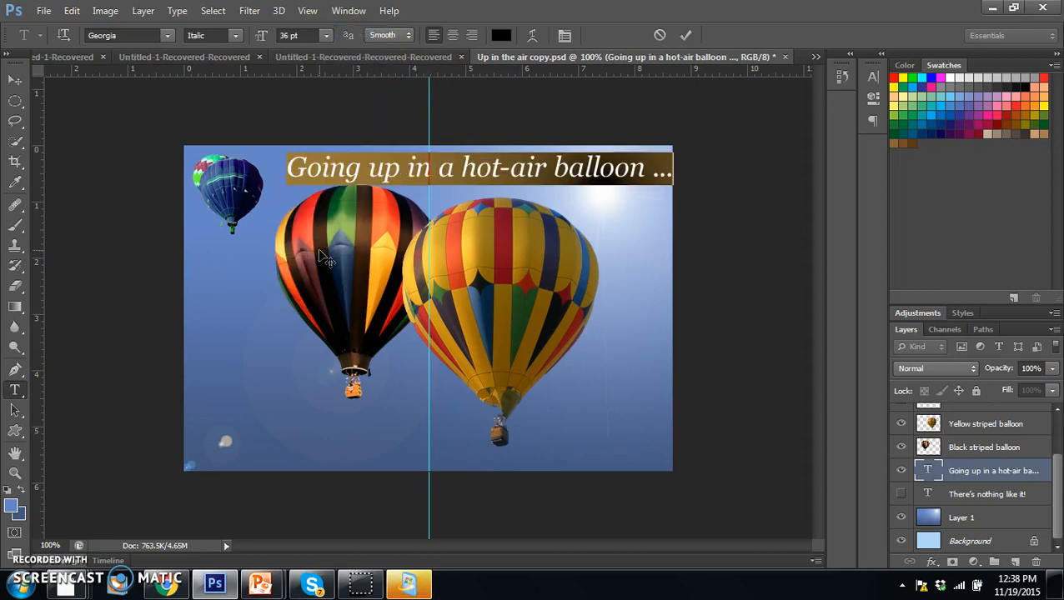
click(689, 39)
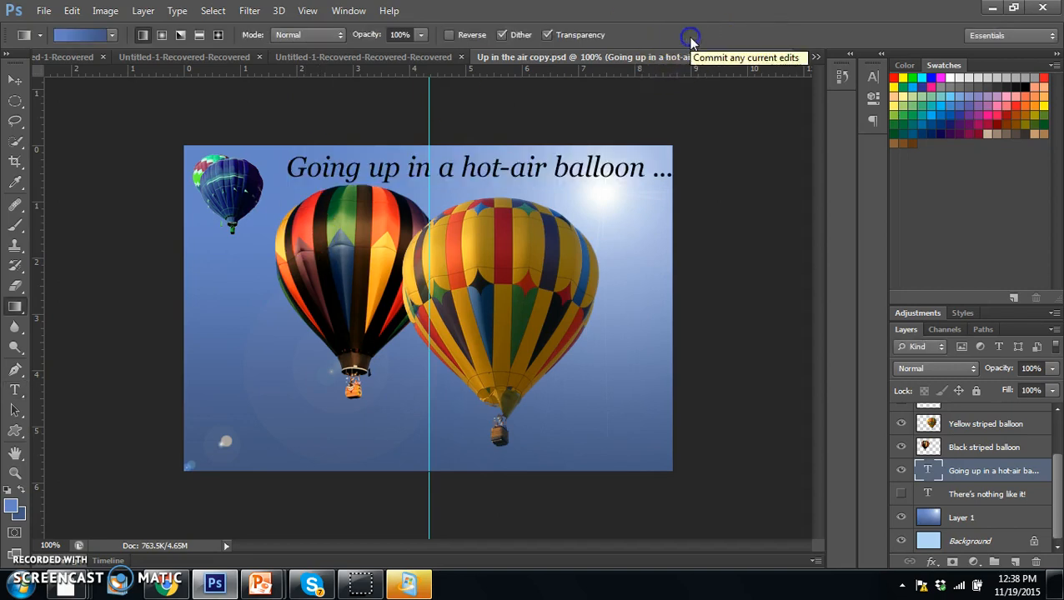
Move the "Going up in a hot-air balloon ..." text to the canvas's upper left corner and bring its layer to the top of the stack
click(17, 79)
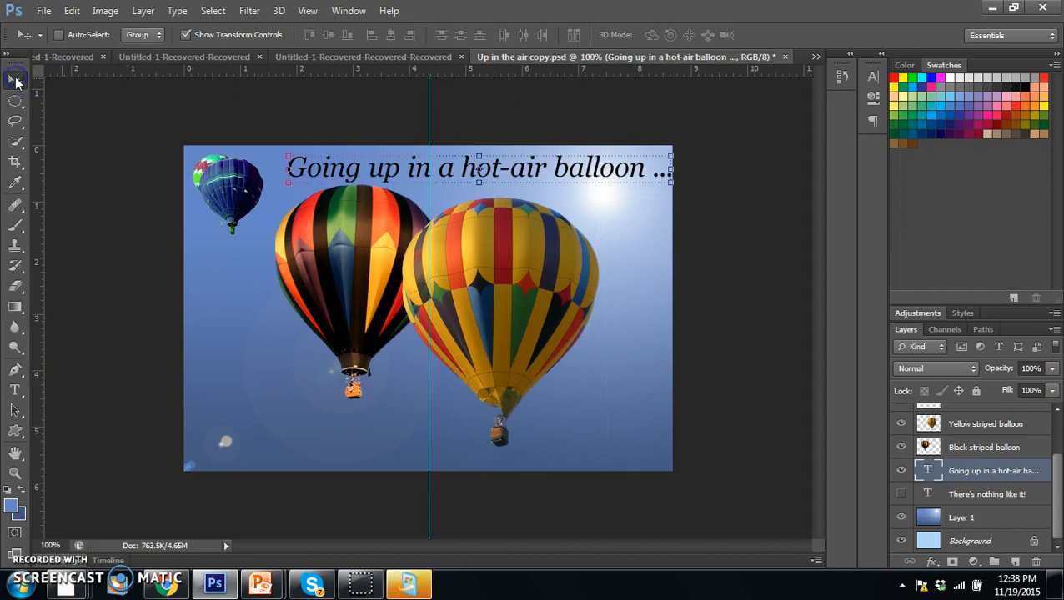
drag(575, 175, 476, 167)
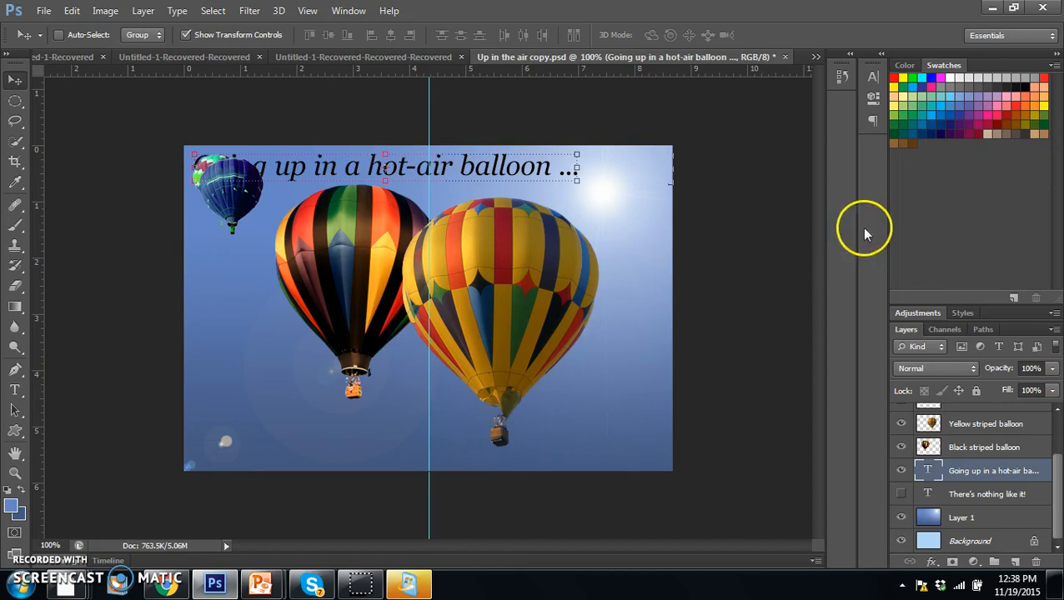
click(1034, 473)
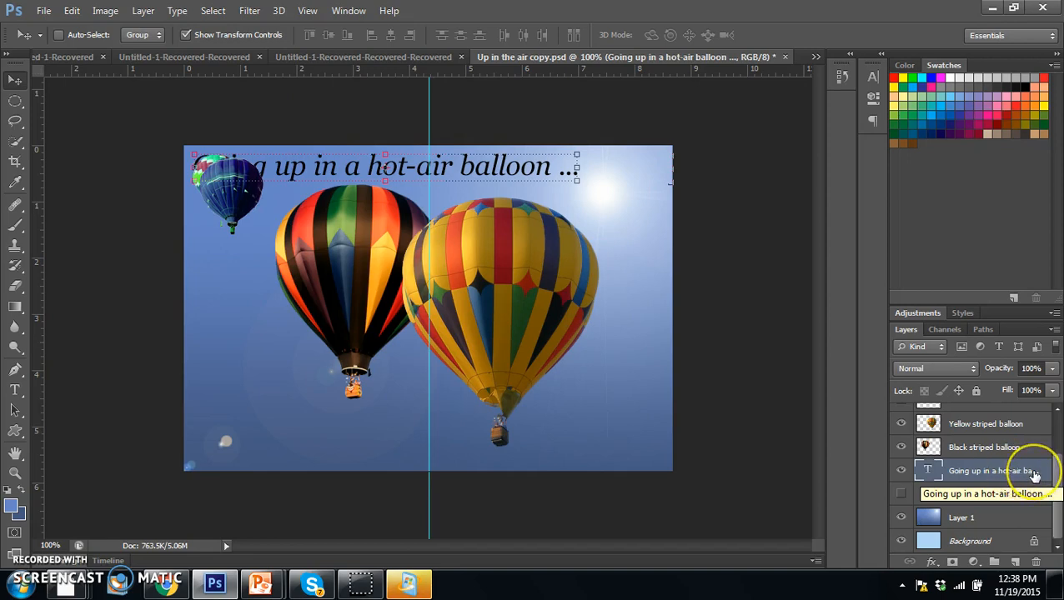
drag(1034, 473, 1029, 410)
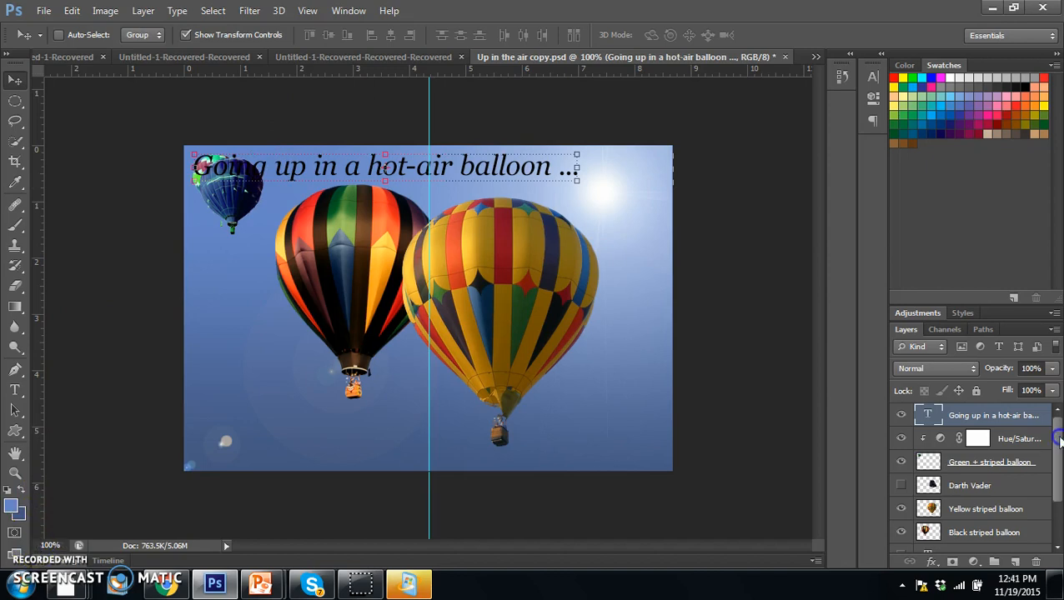
Show the "There's nothing like it!" text layer and set its font size to 36 pt
drag(1059, 440, 1058, 476)
click(1001, 497)
click(900, 494)
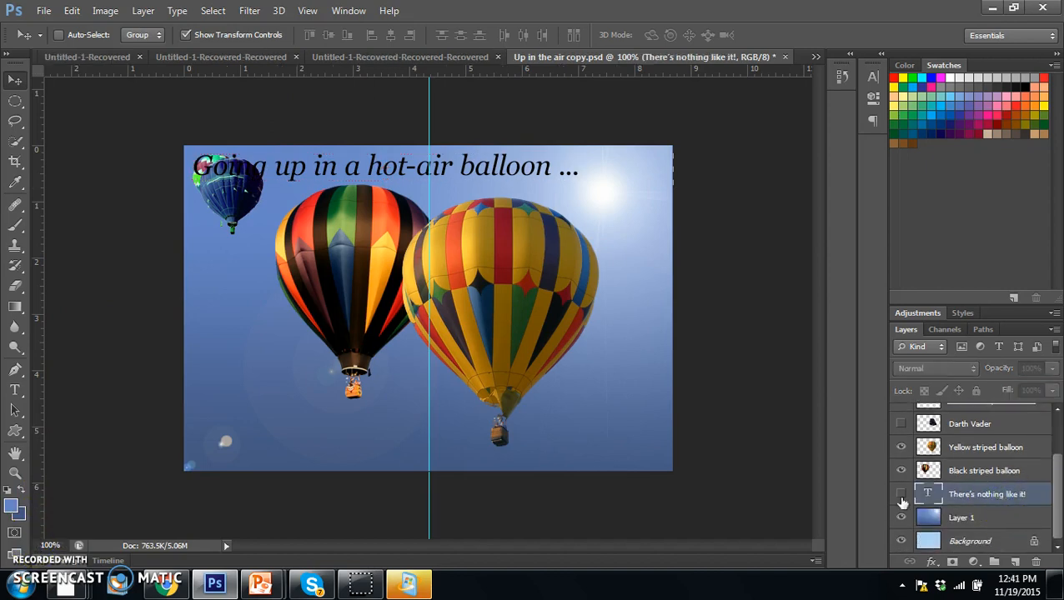
click(900, 495)
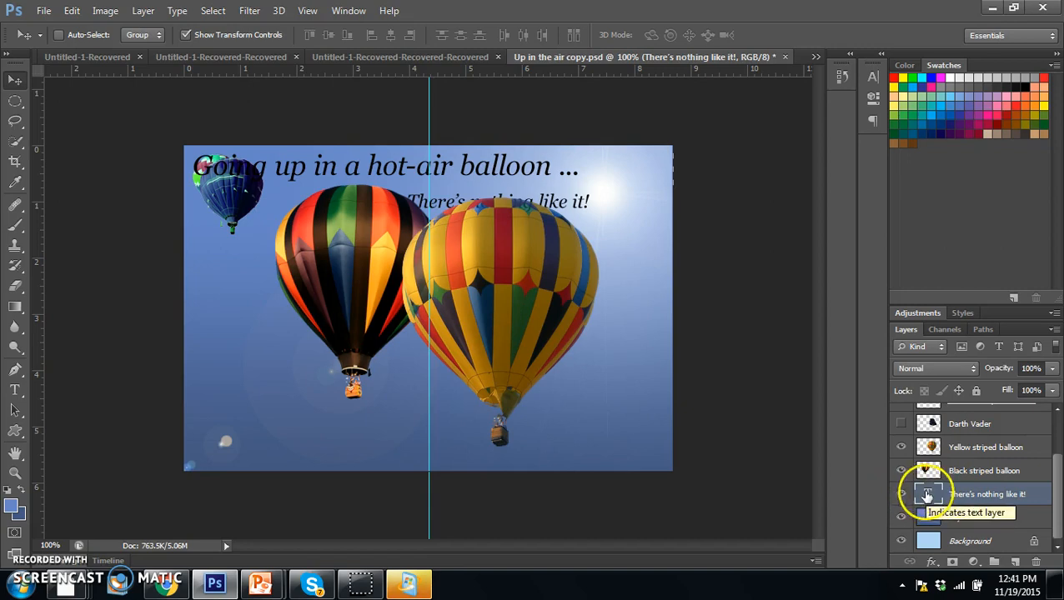
double_click(931, 496)
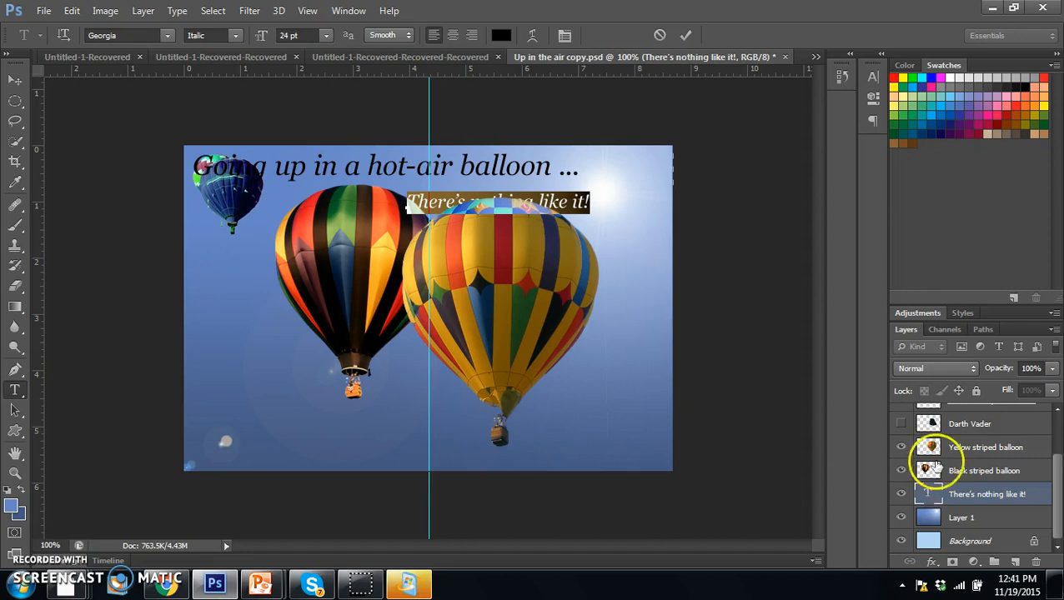
click(326, 36)
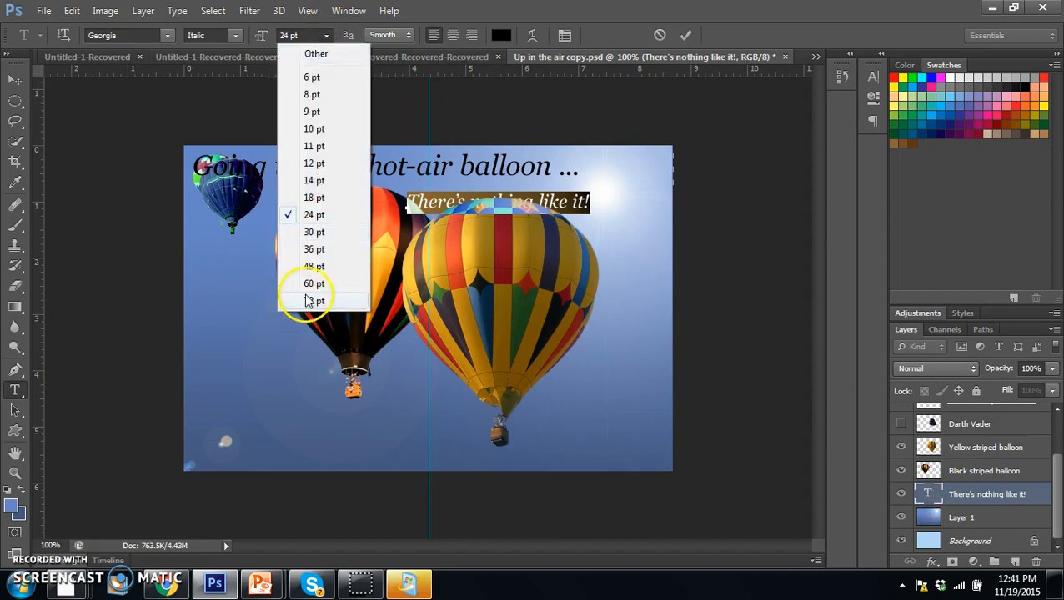
click(310, 249)
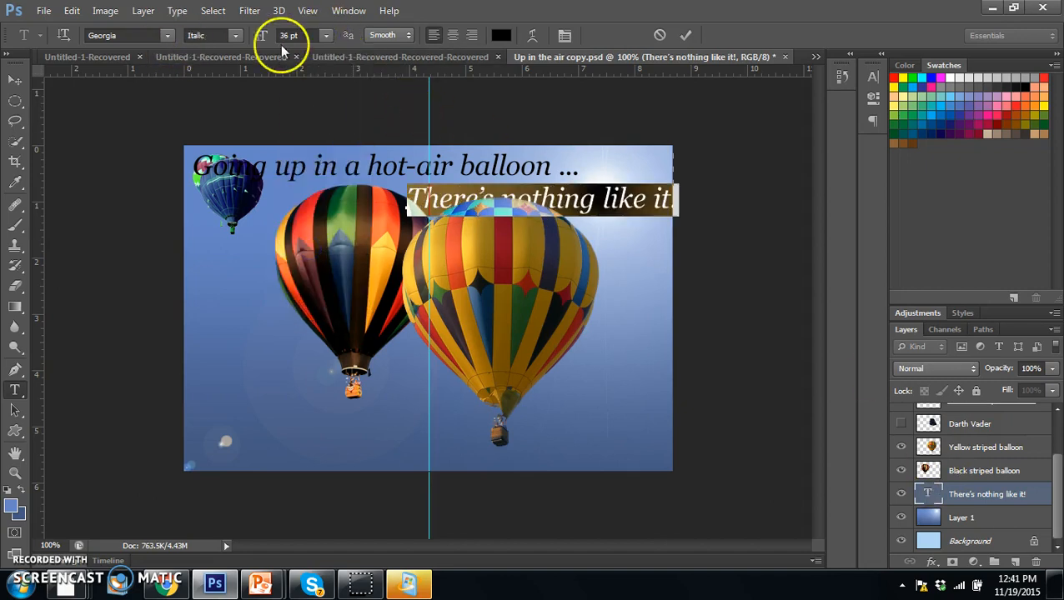
click(688, 35)
Move the "There's nothing like it!" text to the canvas's lower right corner and bring its layer to the top of the stack
key(v)
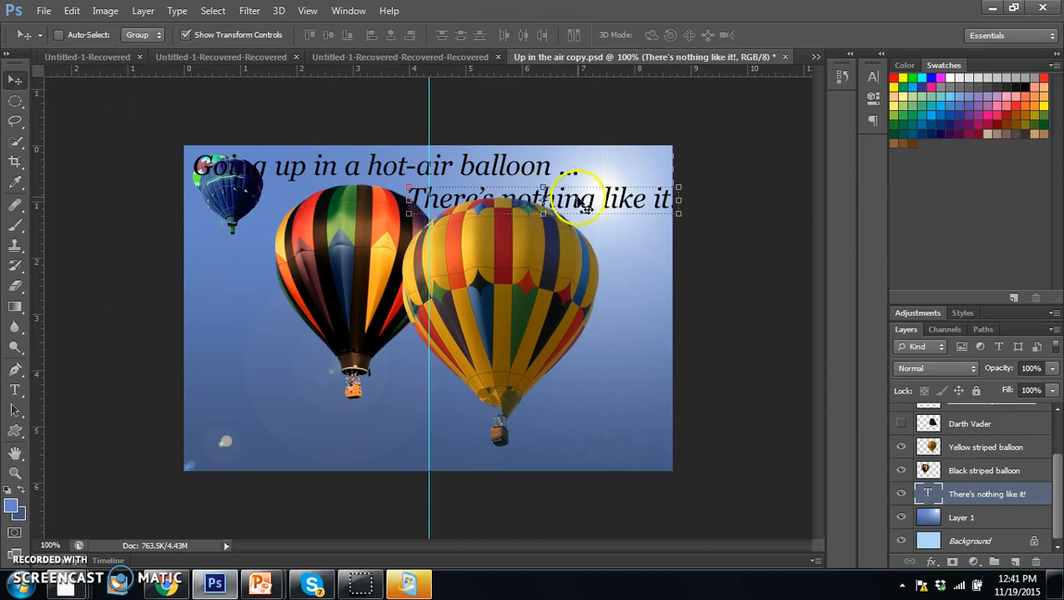
drag(600, 212, 589, 451)
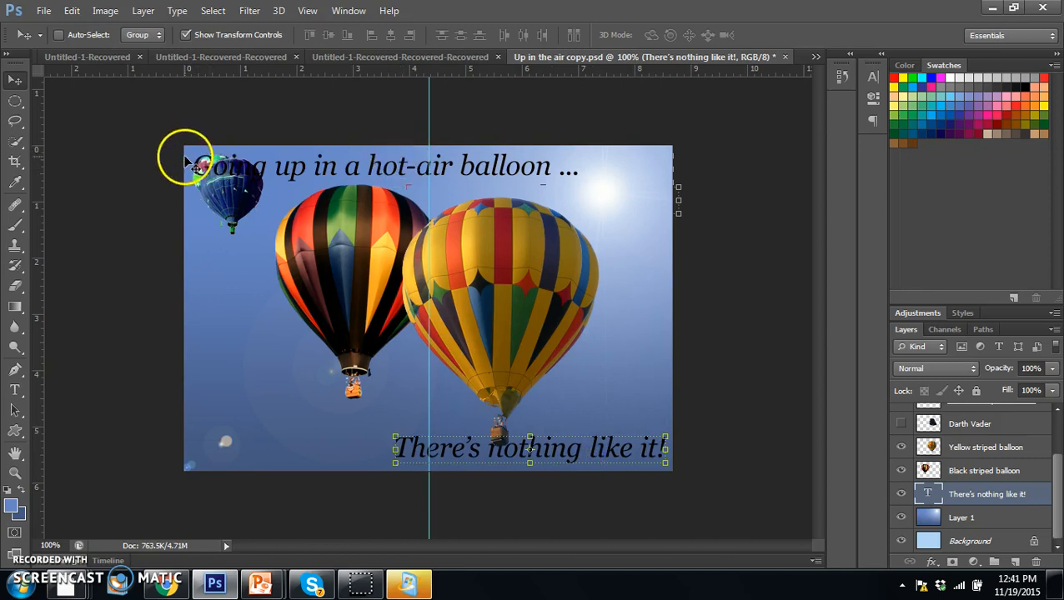
click(658, 459)
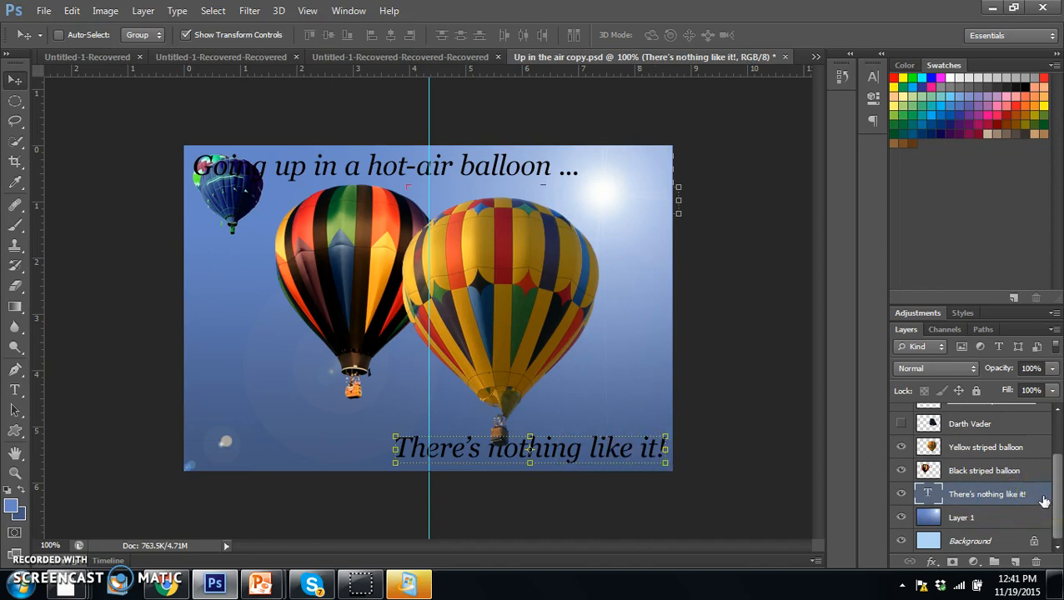
drag(1044, 501, 1032, 415)
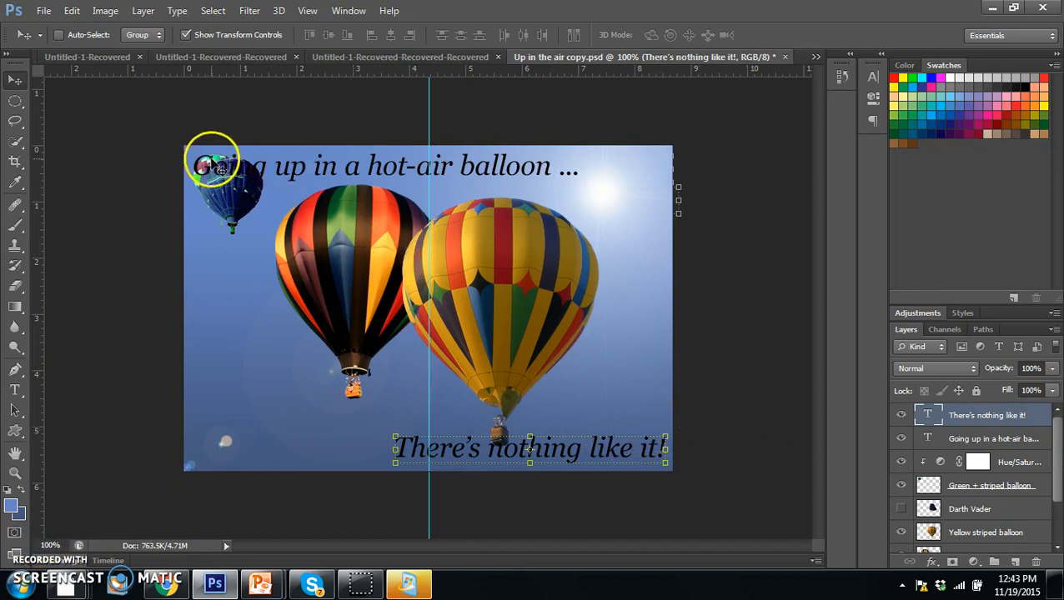
click(1038, 440)
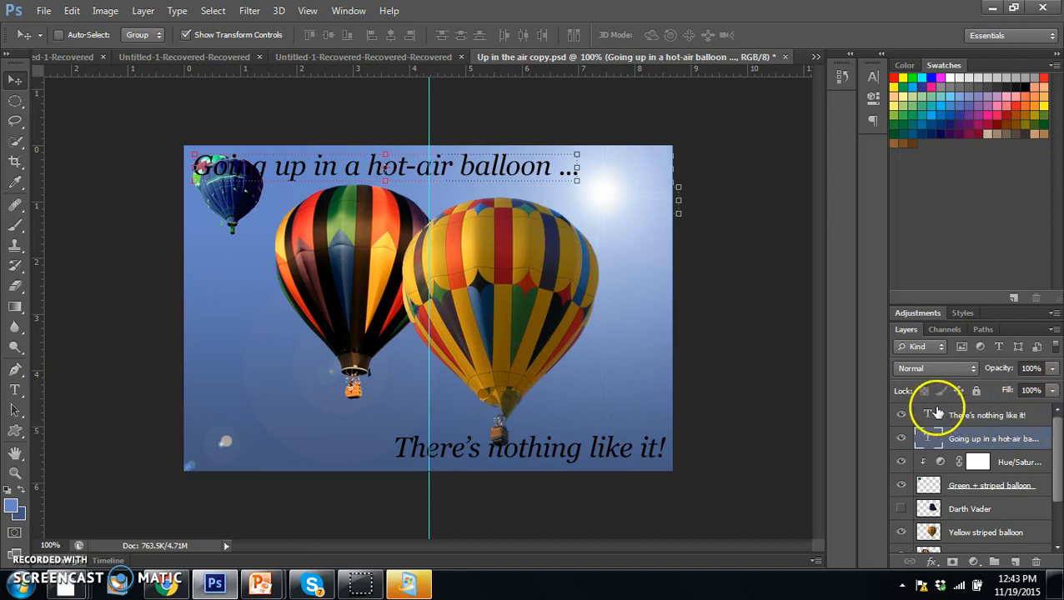
click(934, 416)
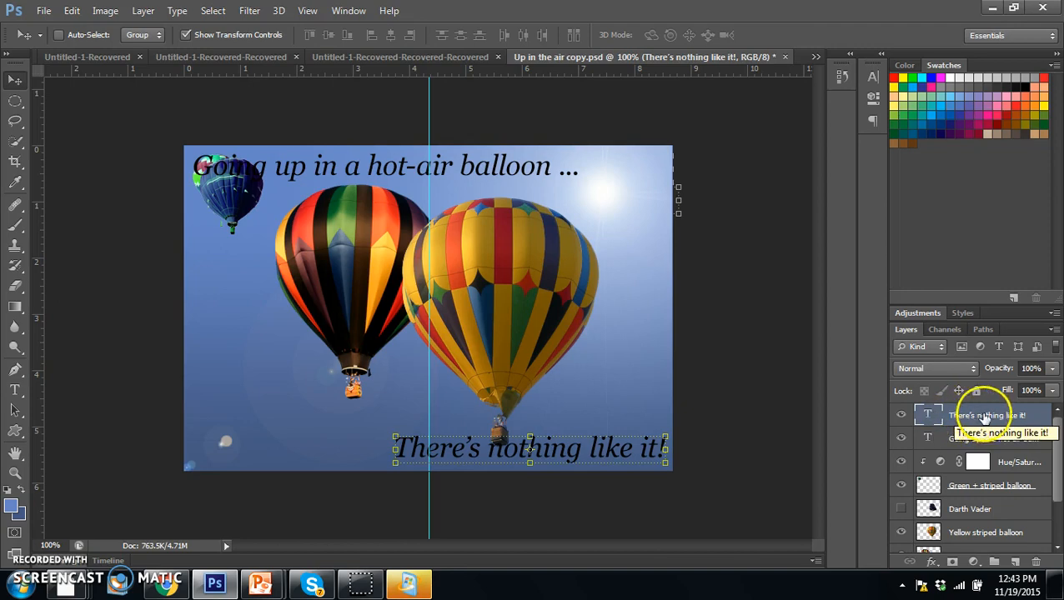
double_click(992, 416)
click(1040, 416)
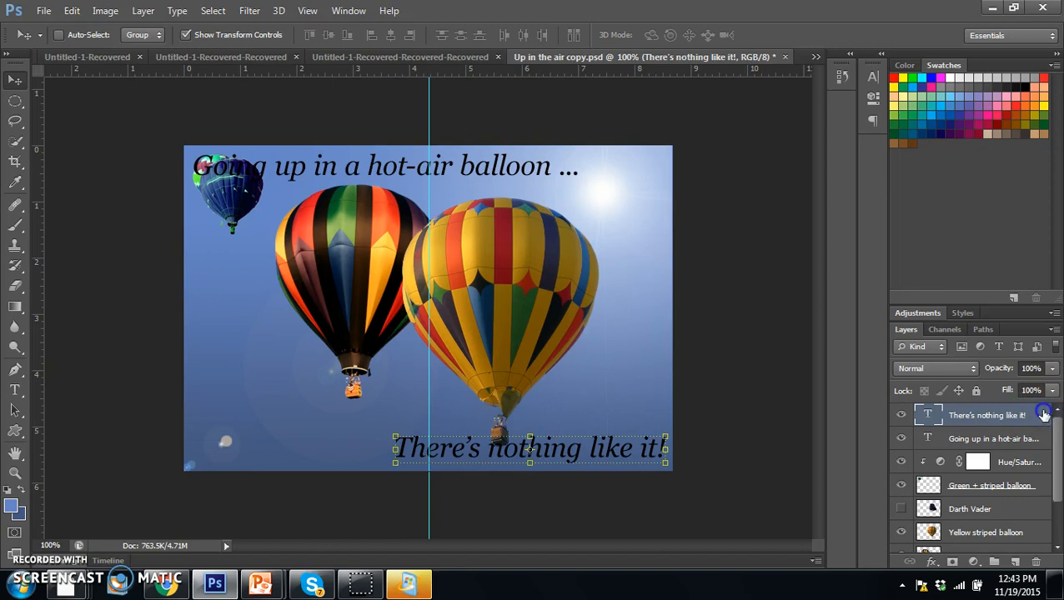
double_click(1044, 416)
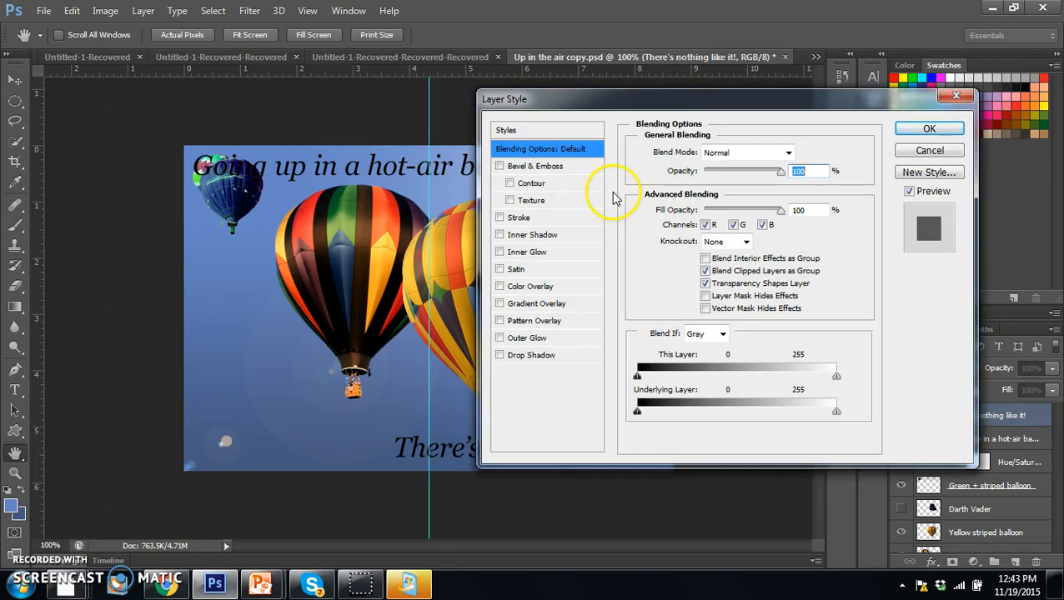
drag(679, 101, 577, 100)
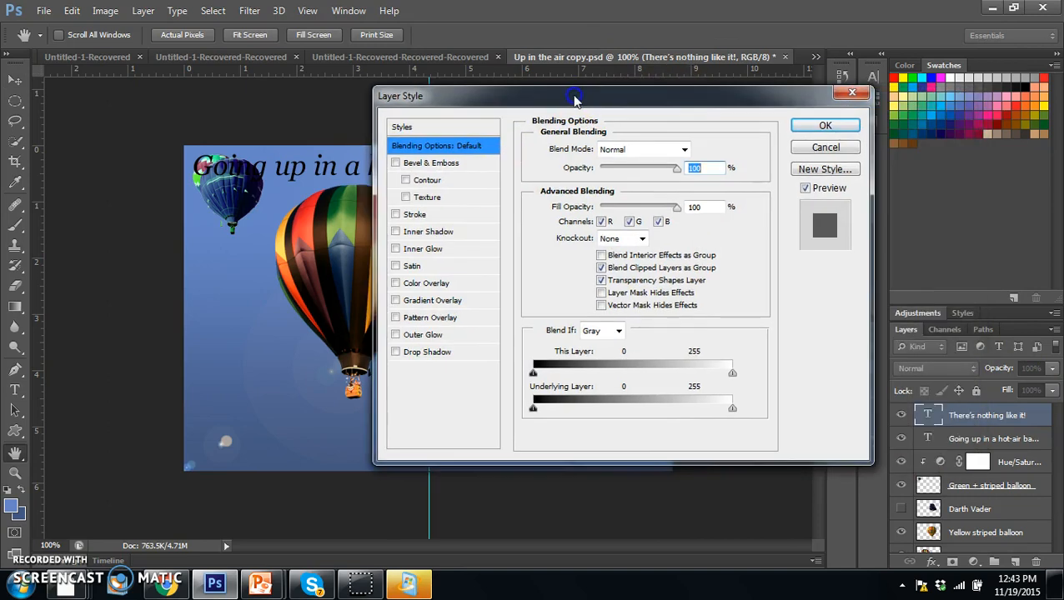
click(853, 150)
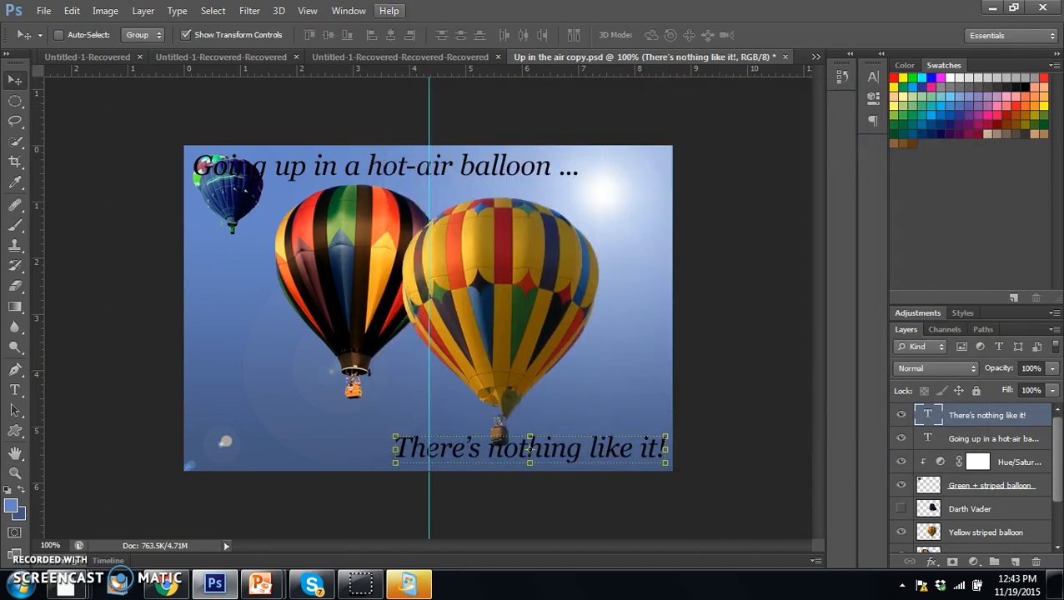
Open the blending options of the "There's nothing like it!" layer and move the dialog clear of that caption
click(146, 12)
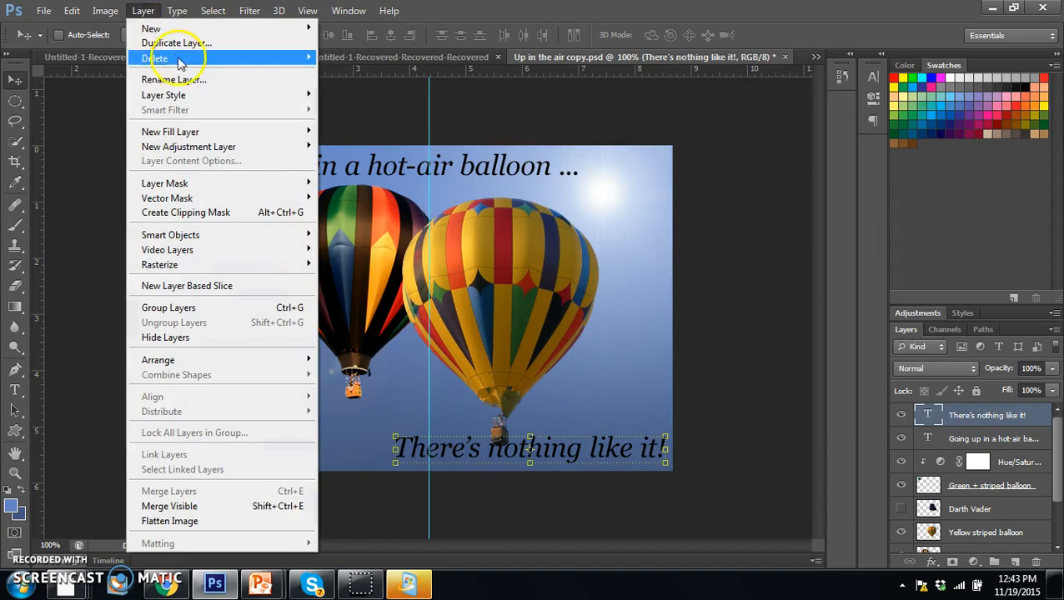
mouse_move(194, 96)
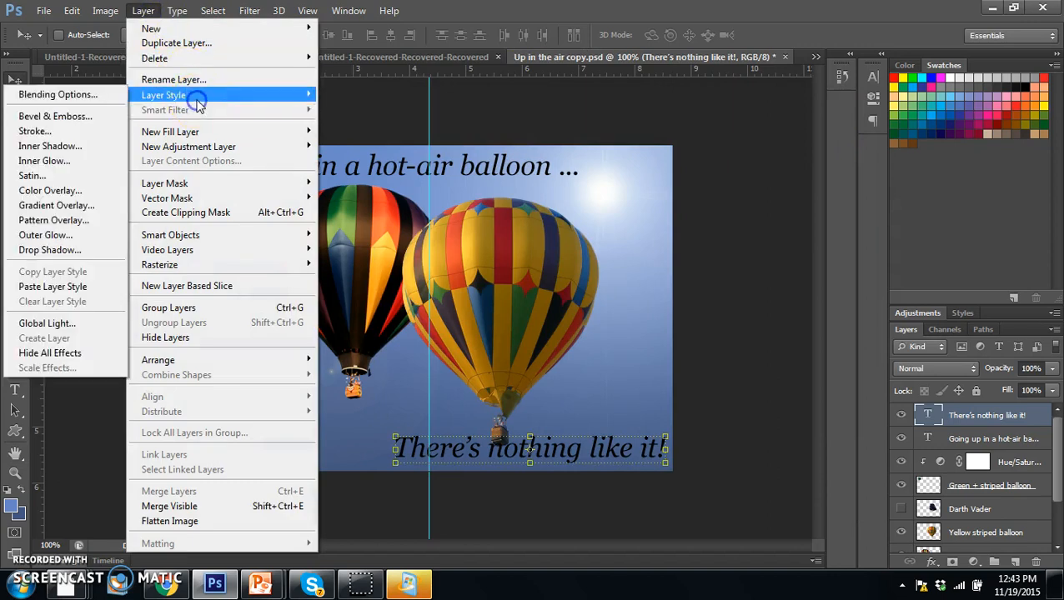
click(90, 96)
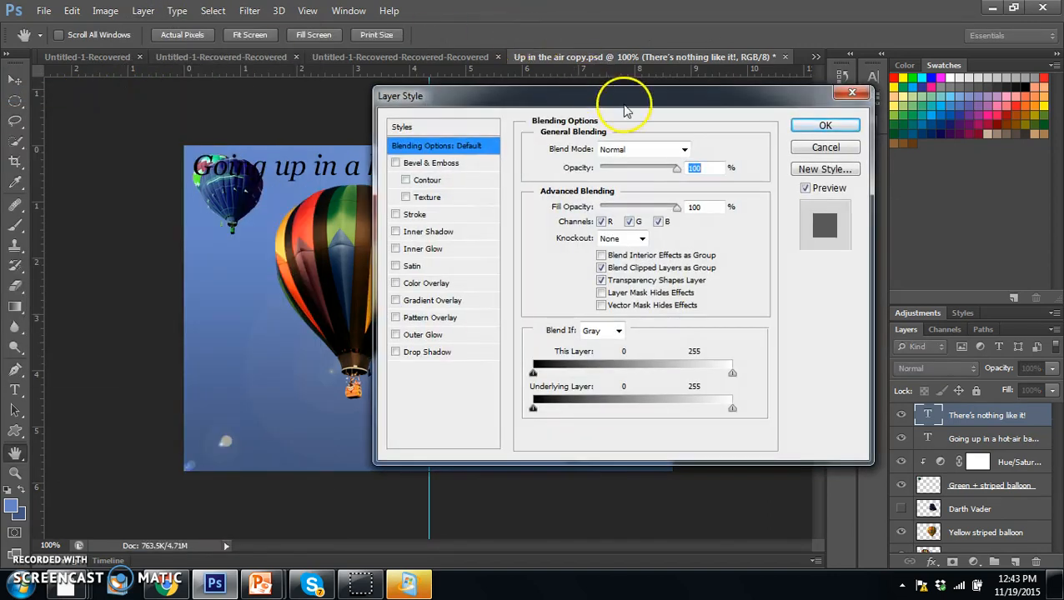
drag(625, 104, 776, 42)
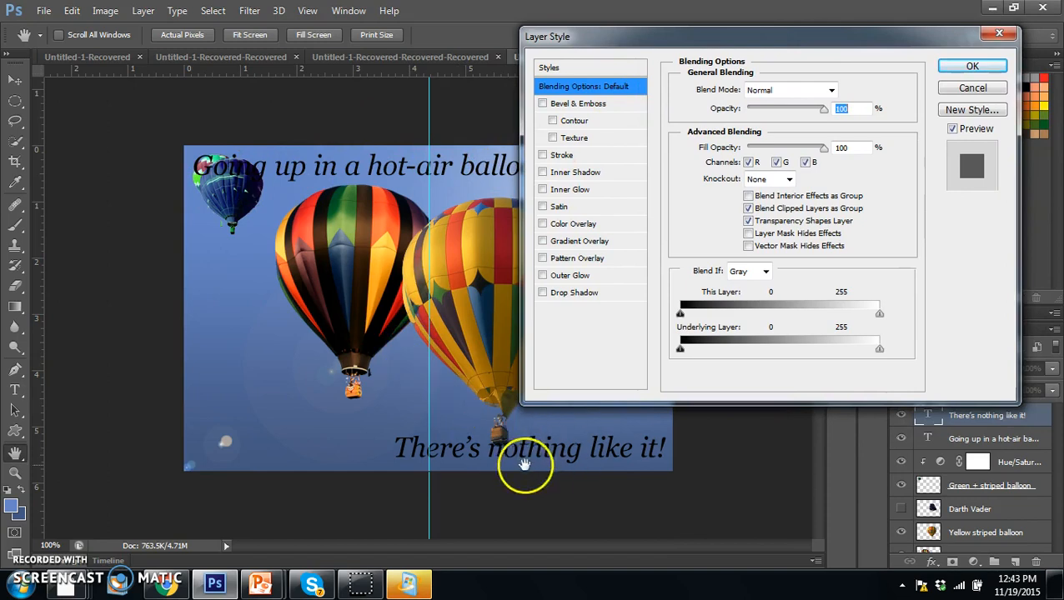
drag(700, 36, 700, 51)
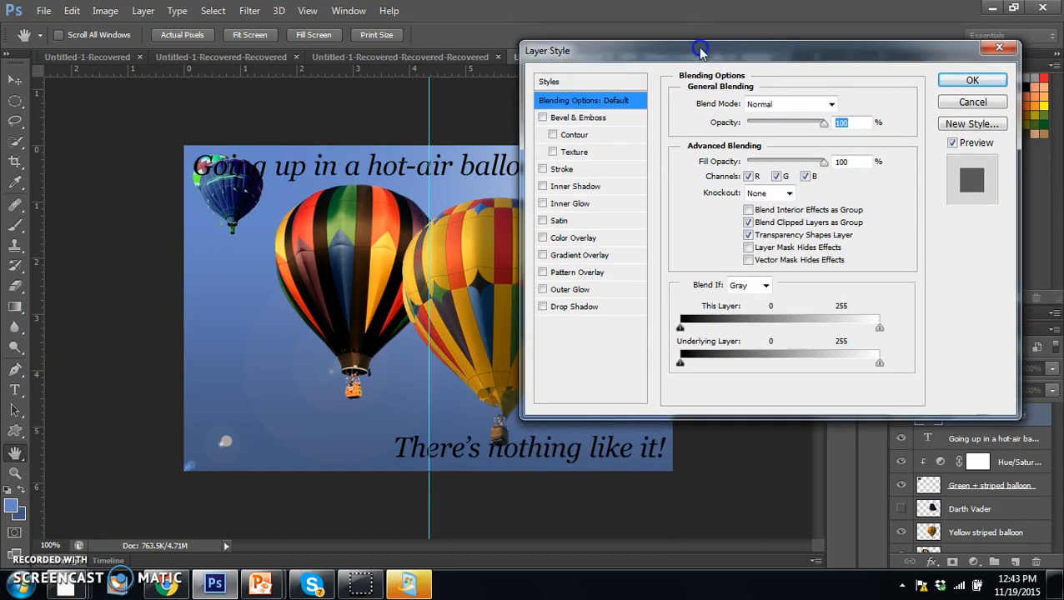
Try the Bevel & Emboss effect on the caption by switching it on and off, leaving it off
click(542, 118)
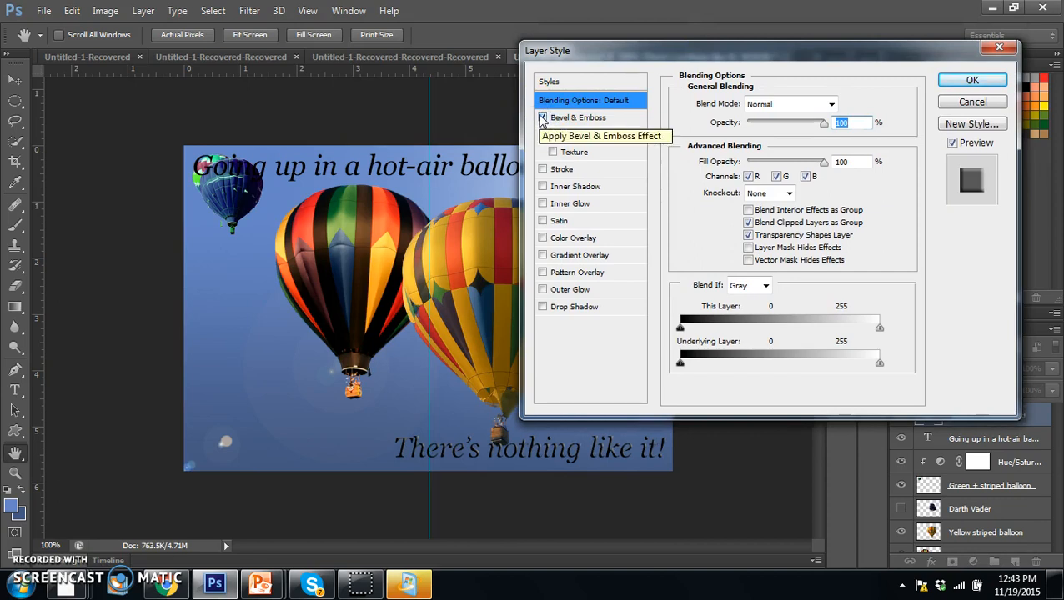
click(542, 118)
click(542, 119)
click(542, 118)
click(542, 119)
click(542, 118)
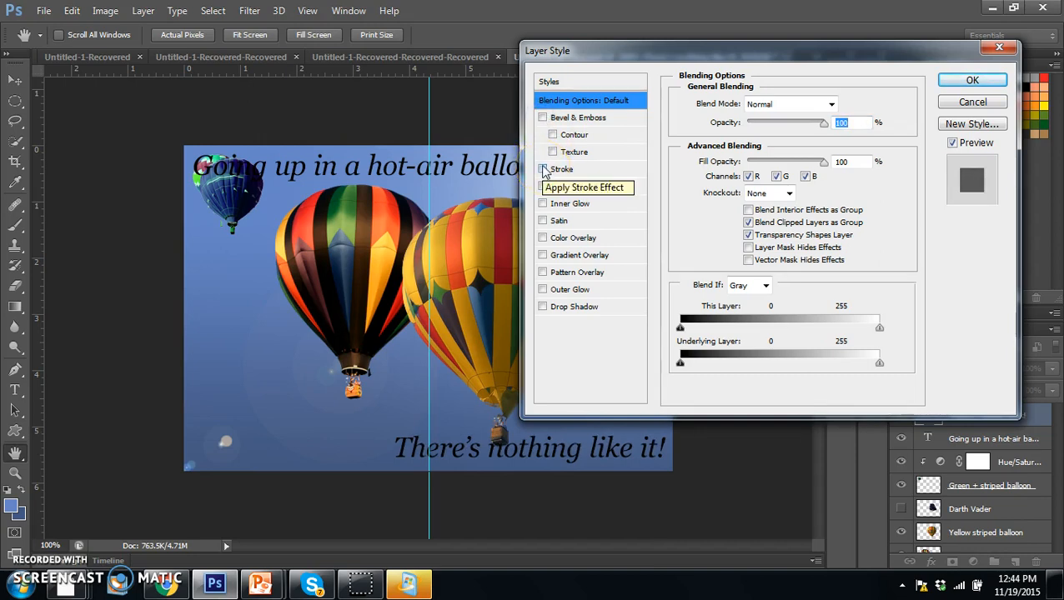
Add a Stroke effect to the "There's nothing like it!" text, coloured with a red (d41521) sampled from the dark striped balloon
click(592, 170)
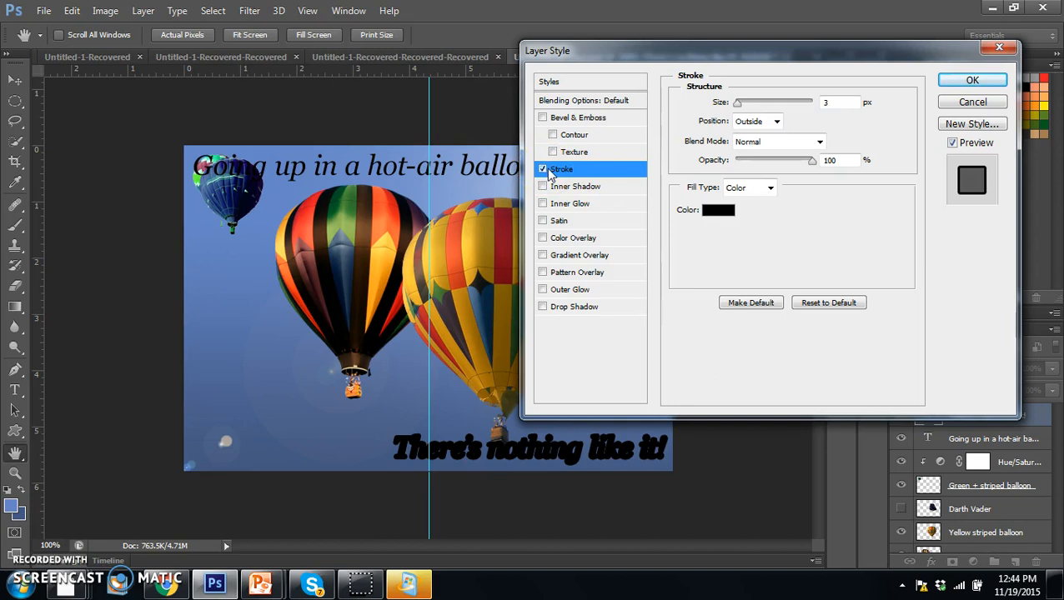
click(598, 171)
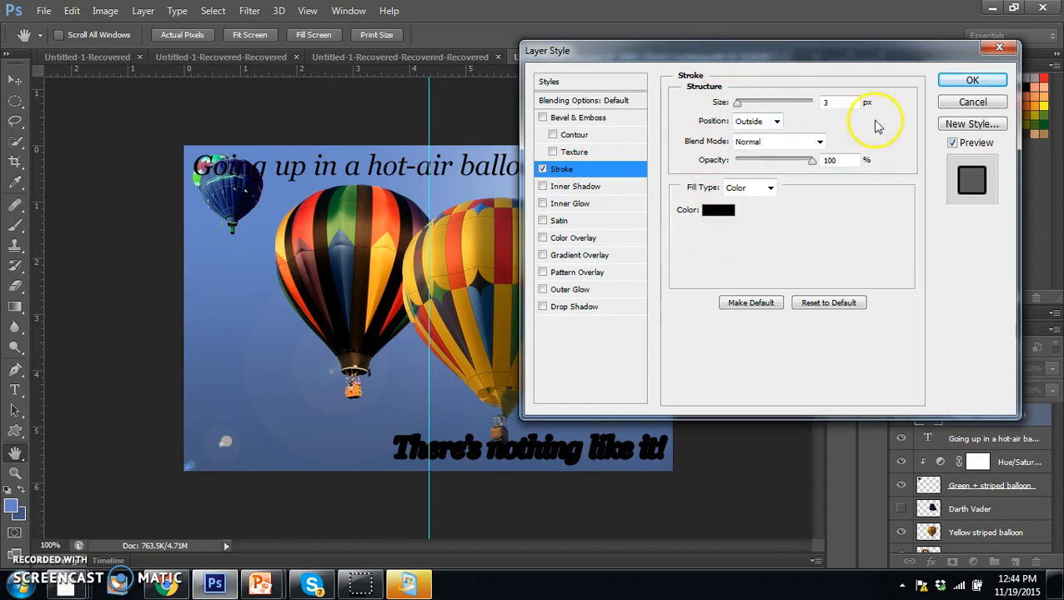
click(725, 214)
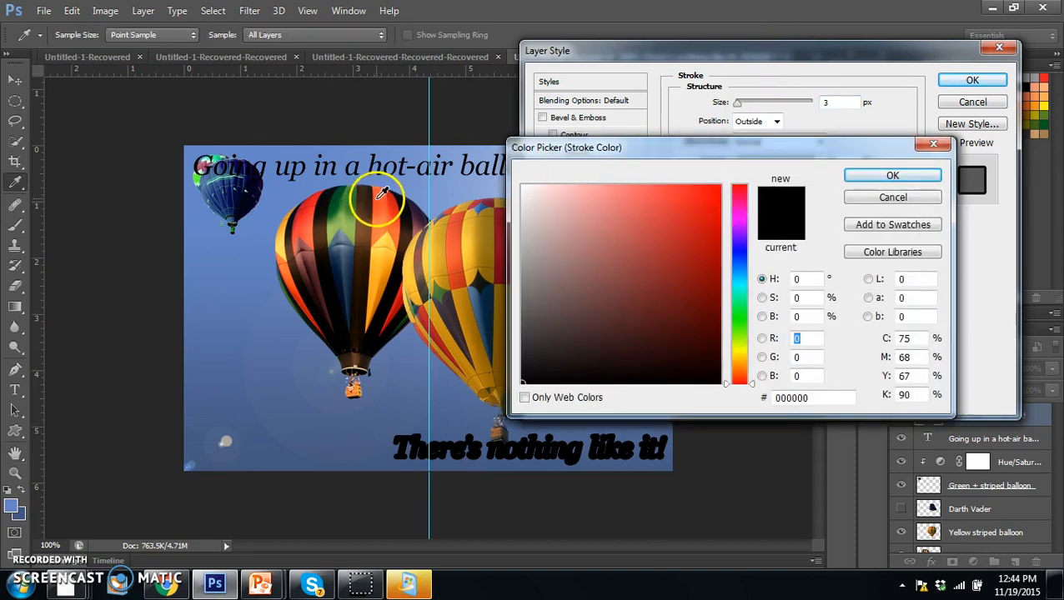
click(382, 193)
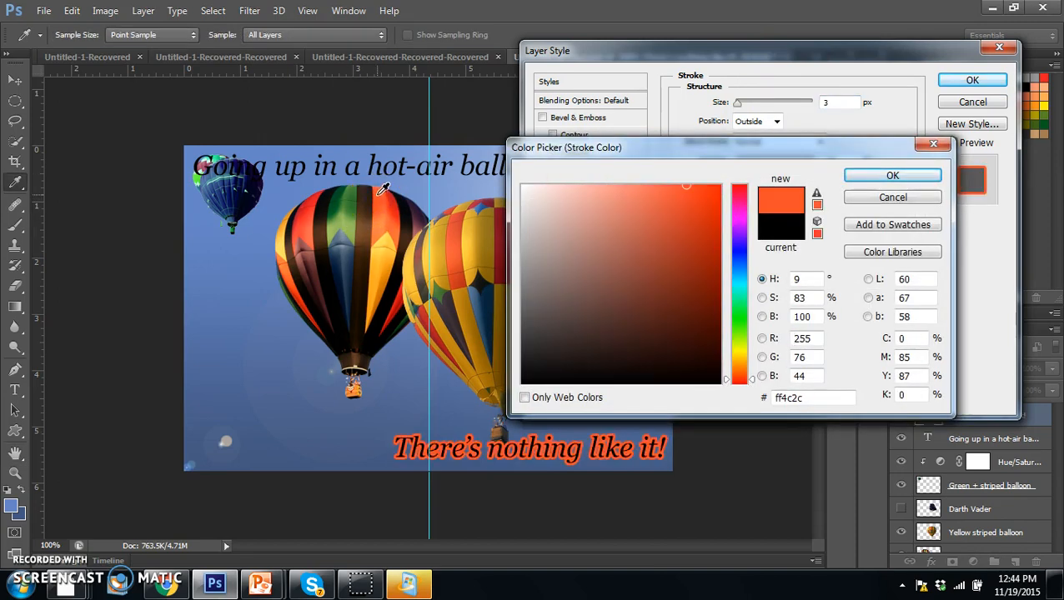
click(457, 217)
click(459, 227)
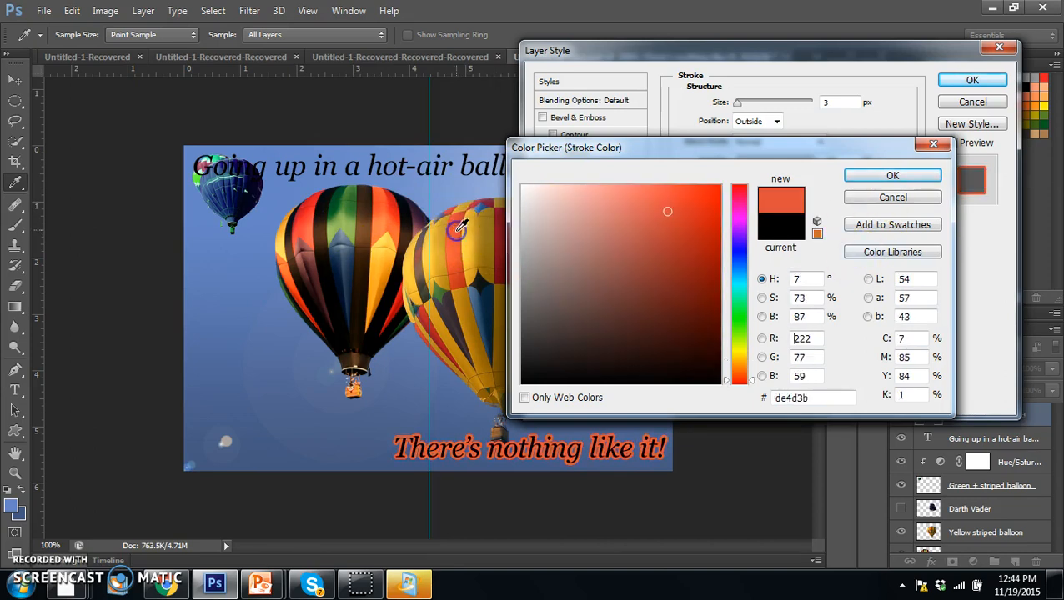
click(308, 202)
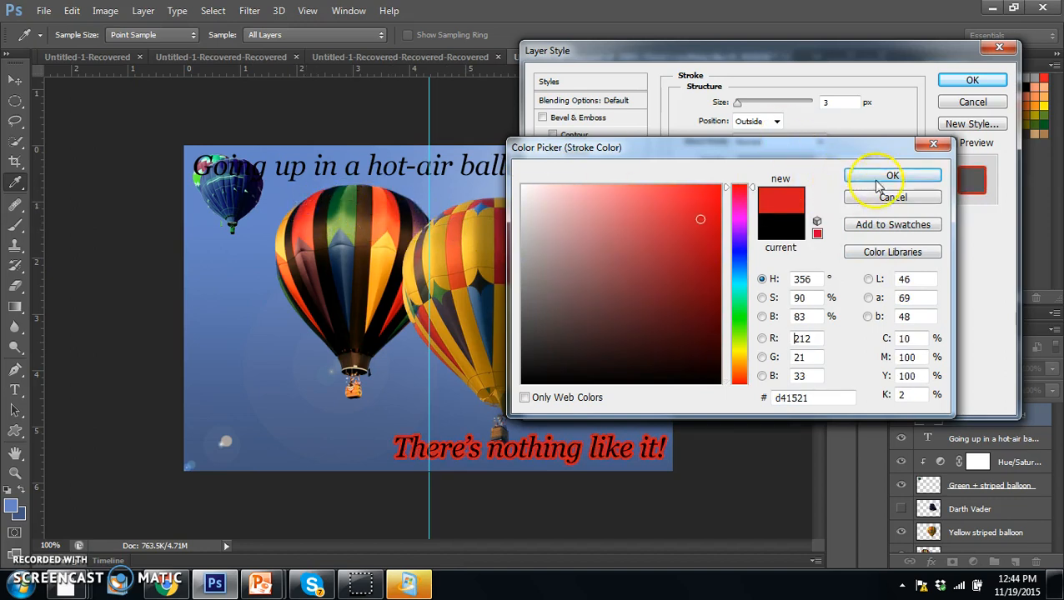
click(890, 176)
Reduce the caption's stroke size to 1 px, keeping its opacity at 100%
drag(737, 110, 733, 108)
click(737, 107)
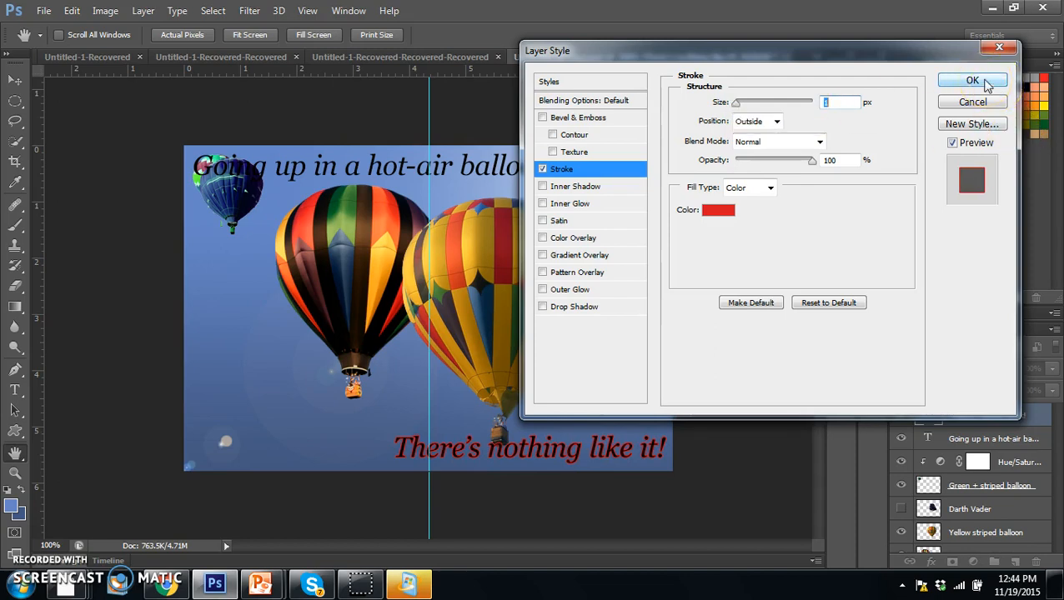
drag(790, 161, 768, 166)
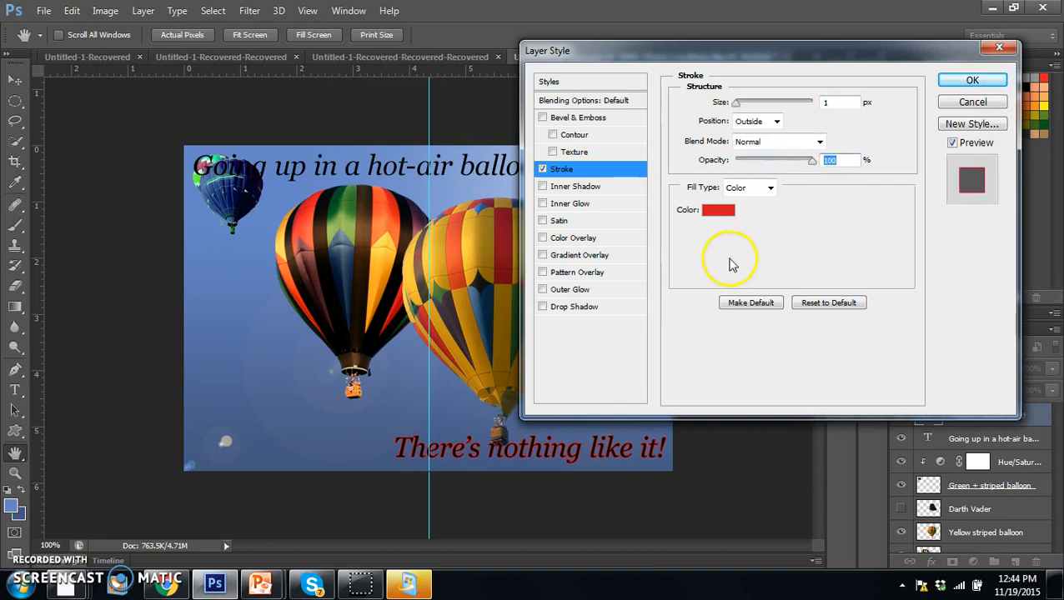
Change the caption's stroke colour to near-white f9f9f8
click(725, 213)
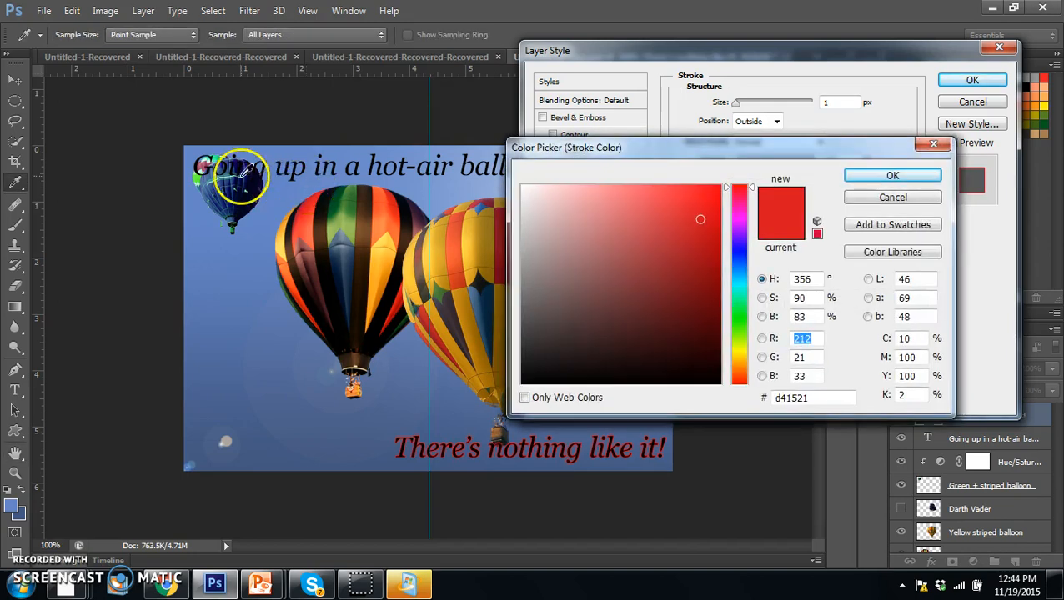
click(227, 440)
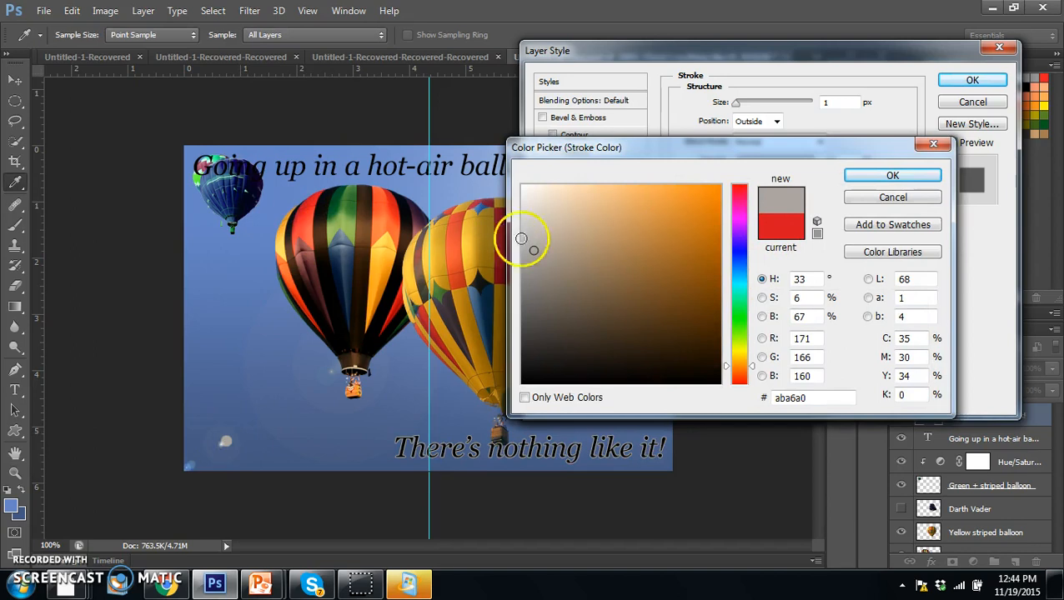
click(523, 191)
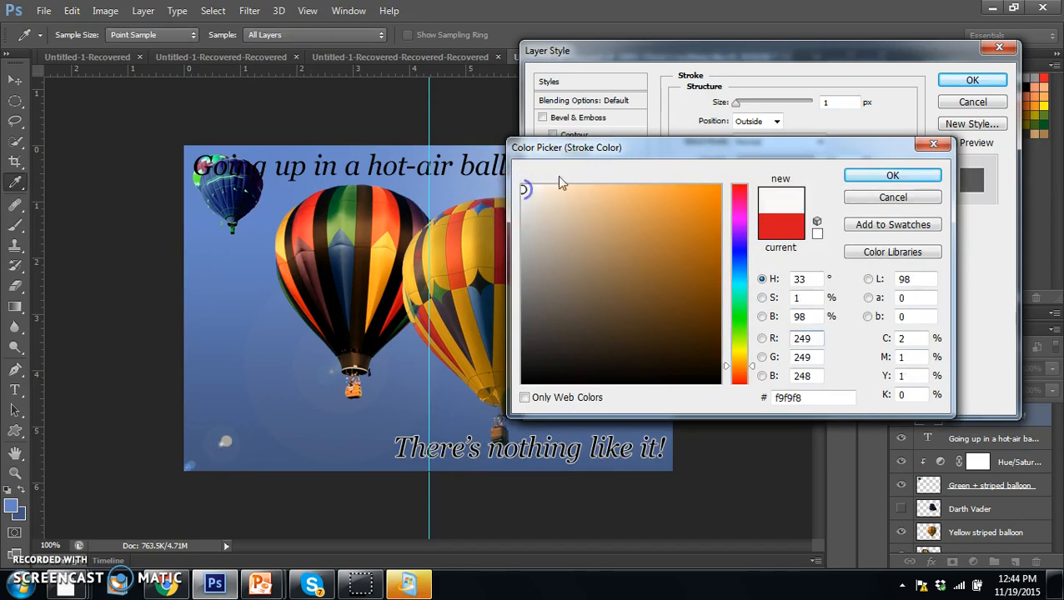
click(885, 175)
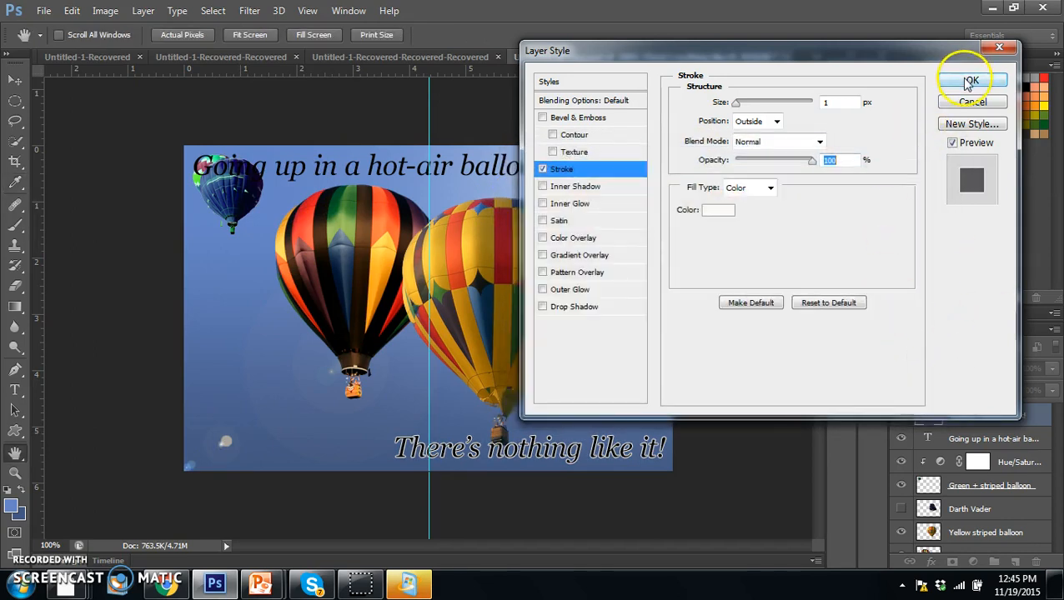
Add a Drop Shadow to the caption, leave Bevel & Emboss off, and apply the layer style
click(545, 121)
click(544, 120)
click(544, 120)
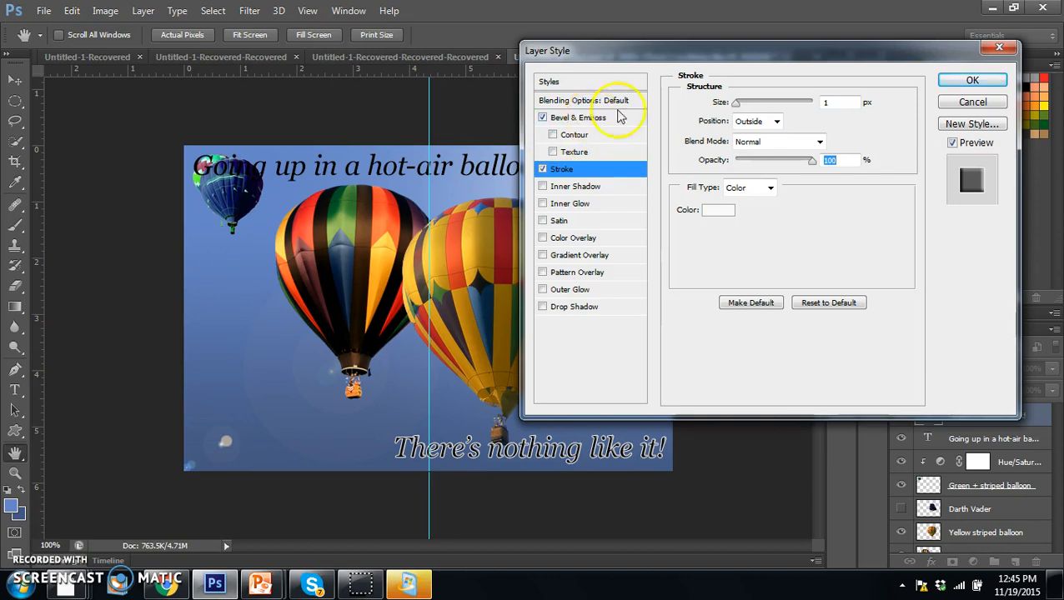
click(562, 308)
click(542, 118)
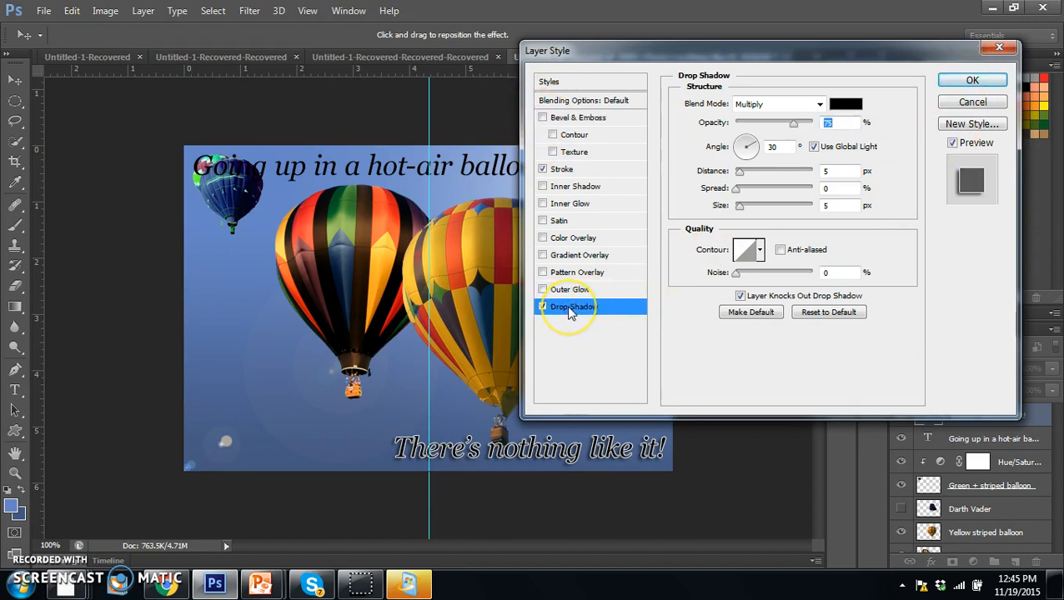
click(988, 81)
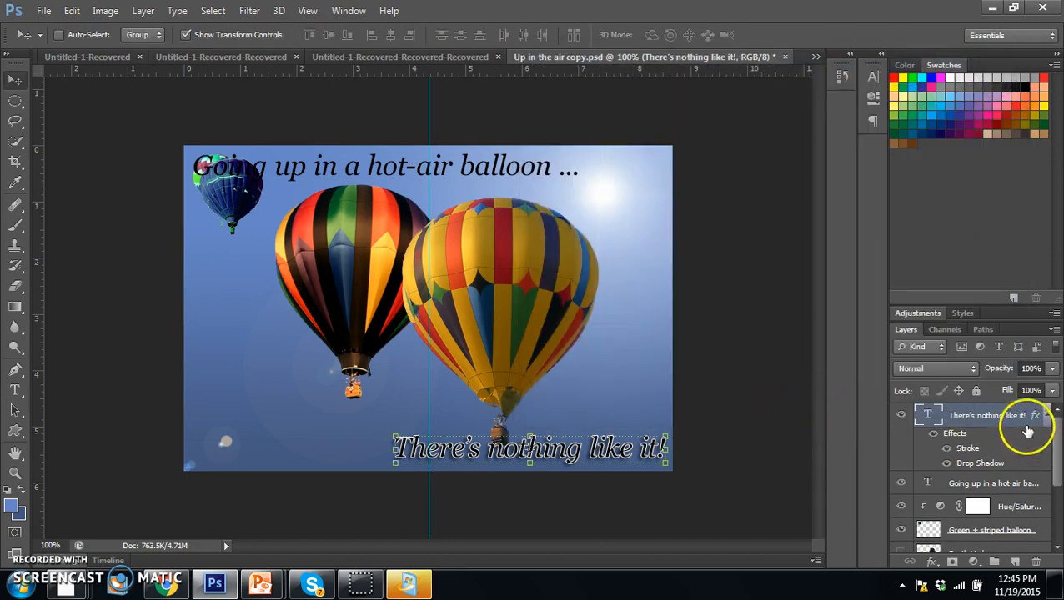
Copy the layer style from "There's nothing like it!" and paste it onto the "Going up in a hot-air balloon ..." text layer
right_click(984, 416)
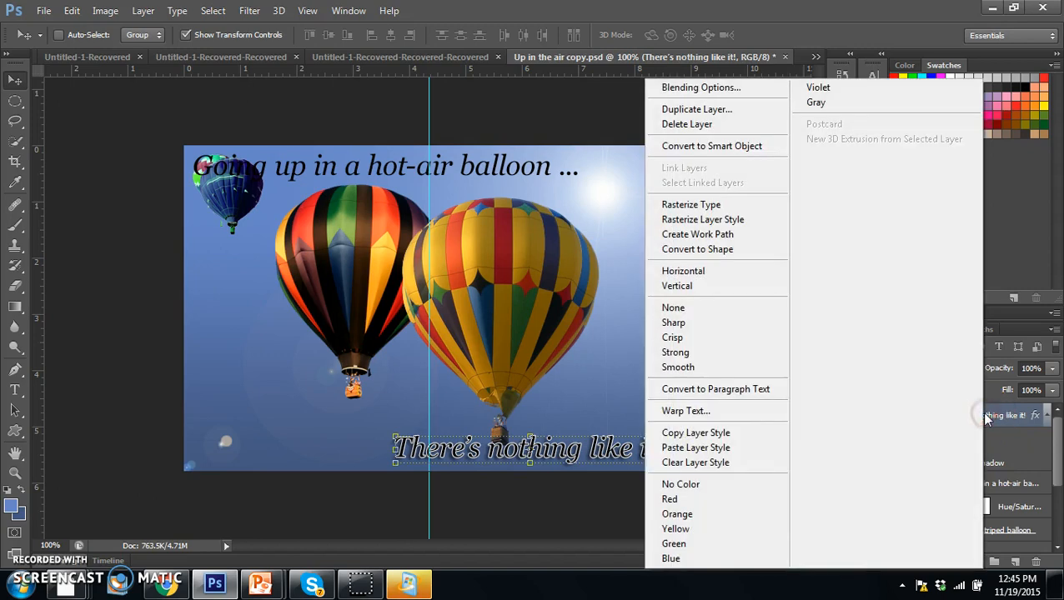
click(718, 434)
click(997, 485)
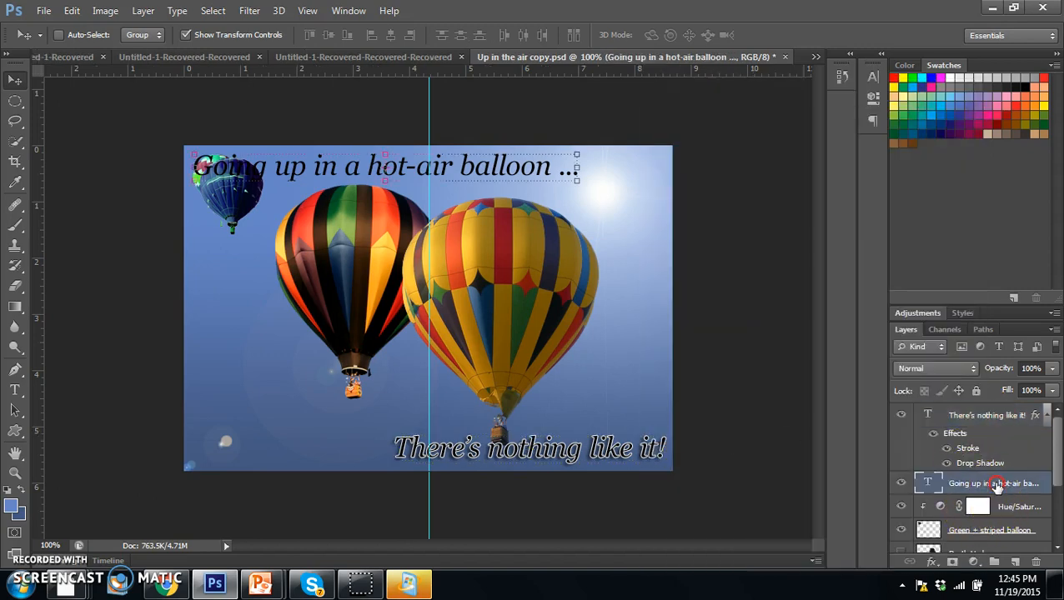
right_click(996, 486)
click(700, 448)
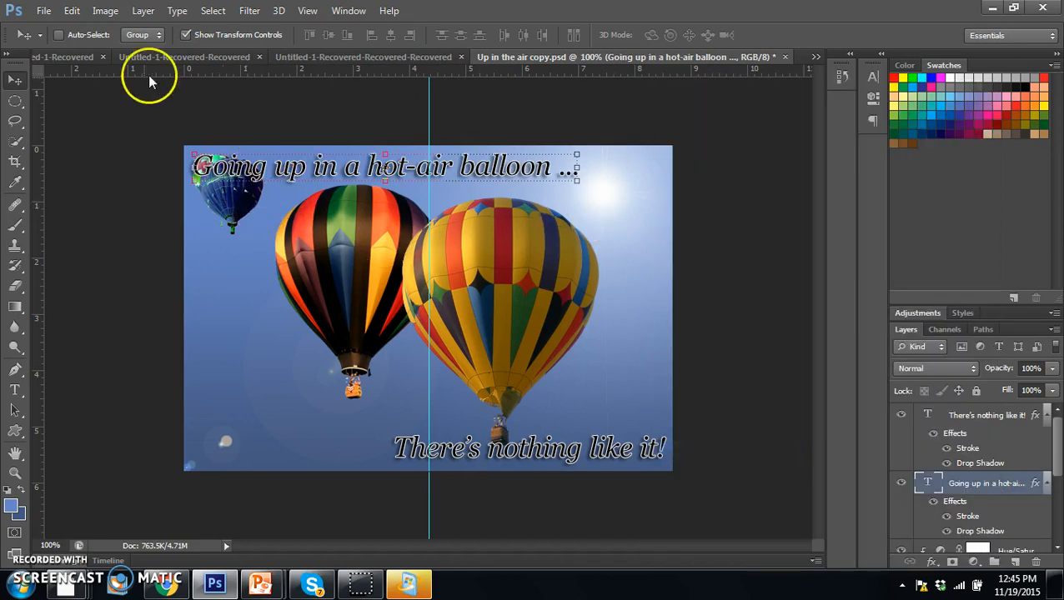
click(14, 101)
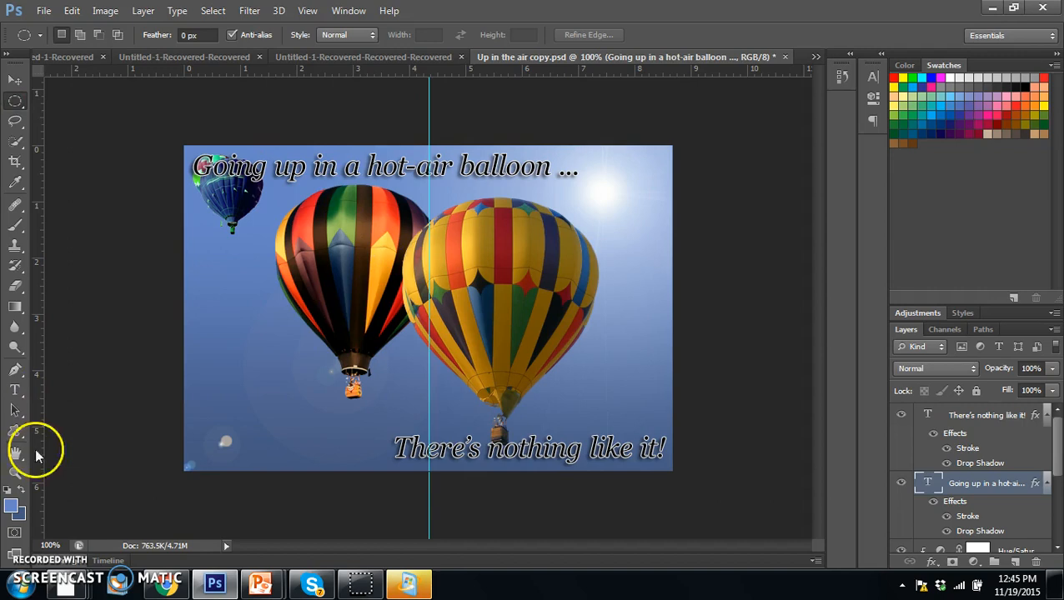